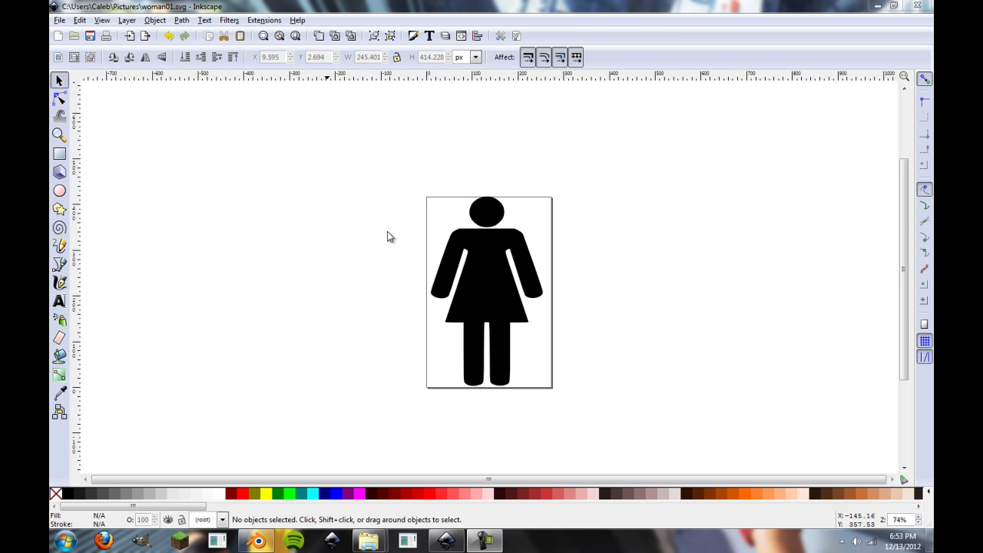
# Step: Close Inkscape and the open file explorer window, and switch to Blender
pyautogui.click(915, 6)
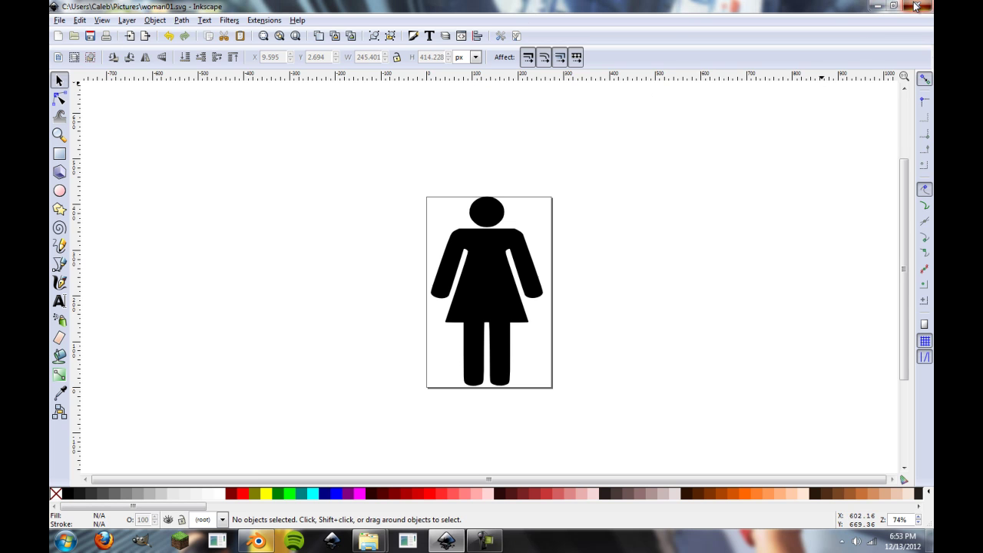
pyautogui.rightClick(380, 543)
pyautogui.click(369, 509)
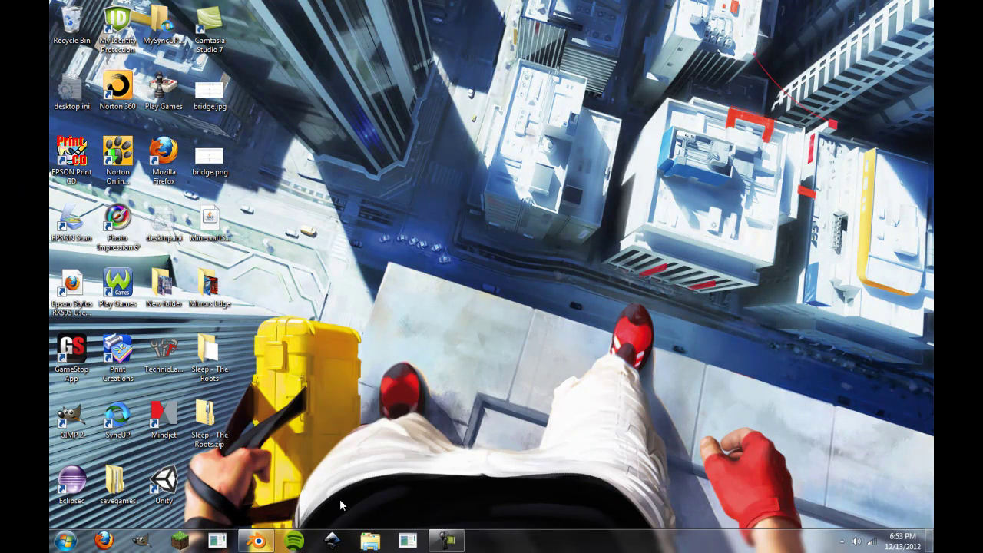
pyautogui.click(247, 542)
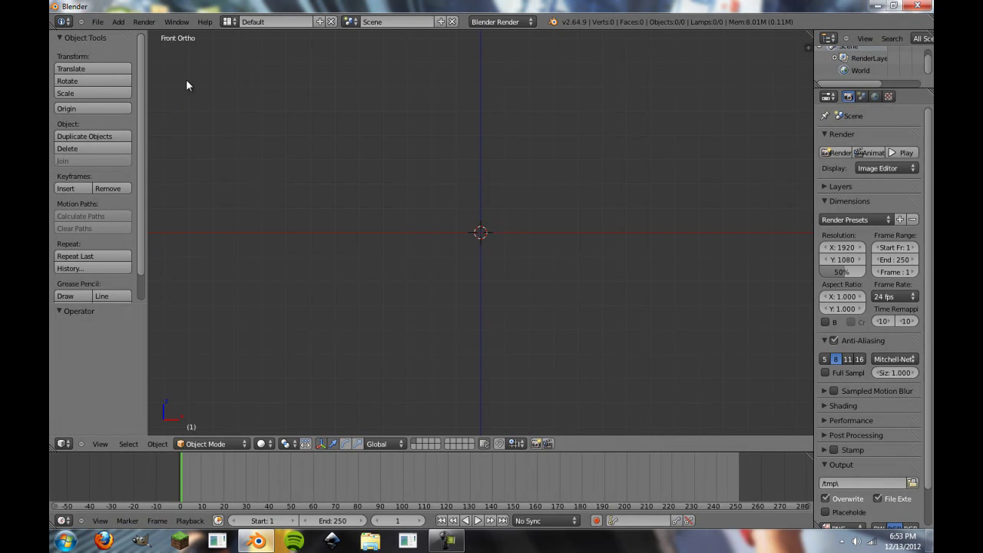
# Step: Search the Import-Export add-ons in the user preferences for "svg"
pyautogui.click(97, 22)
pyautogui.moveTo(137, 210)
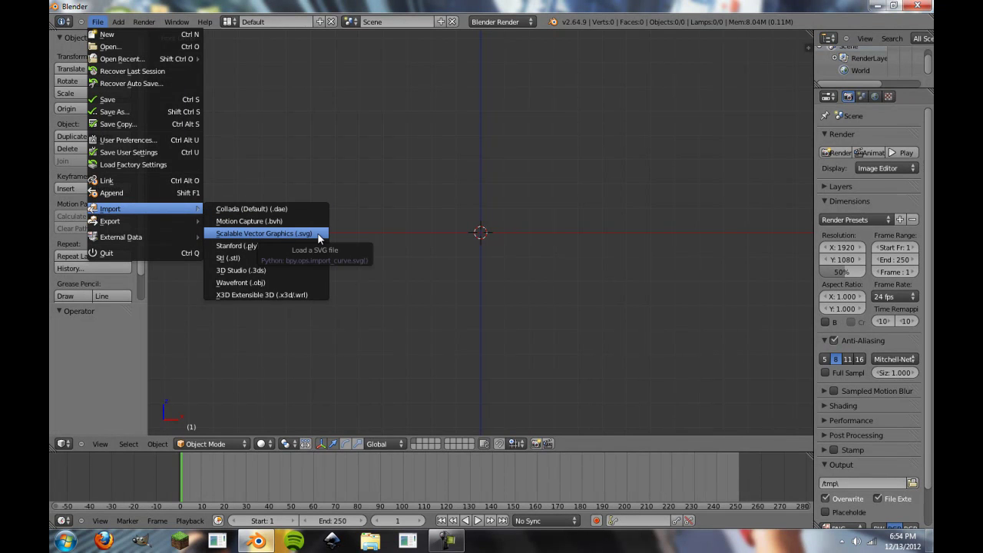
pyautogui.click(127, 140)
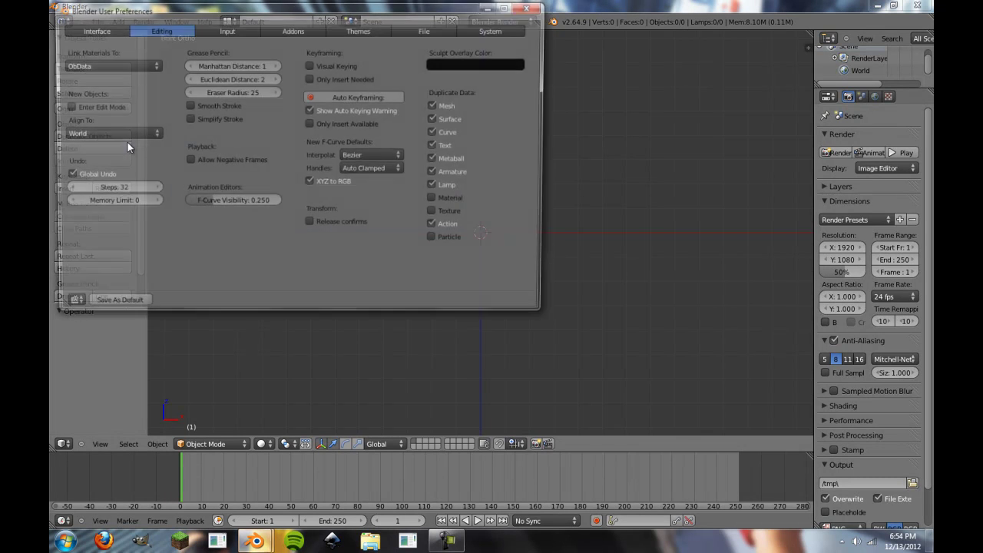
pyautogui.click(296, 29)
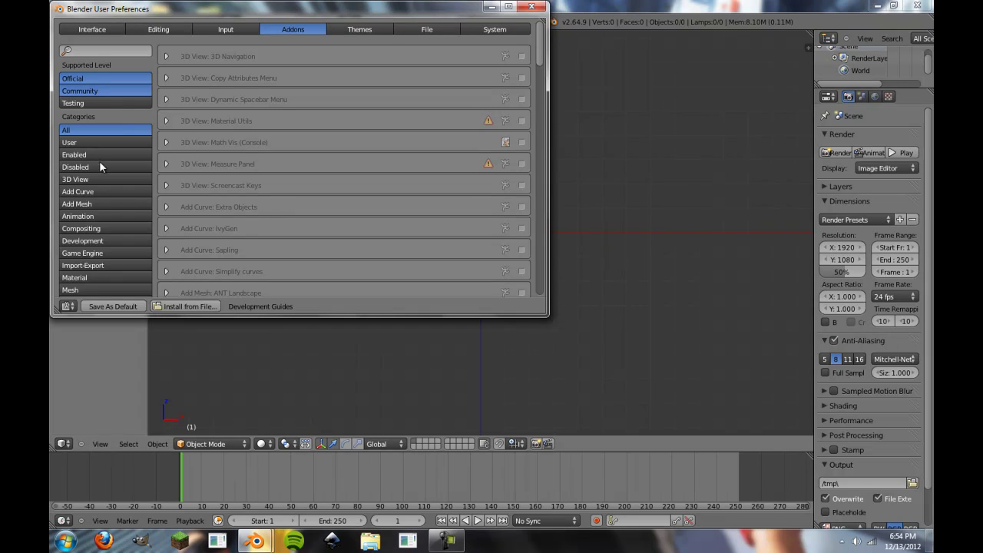
pyautogui.click(103, 265)
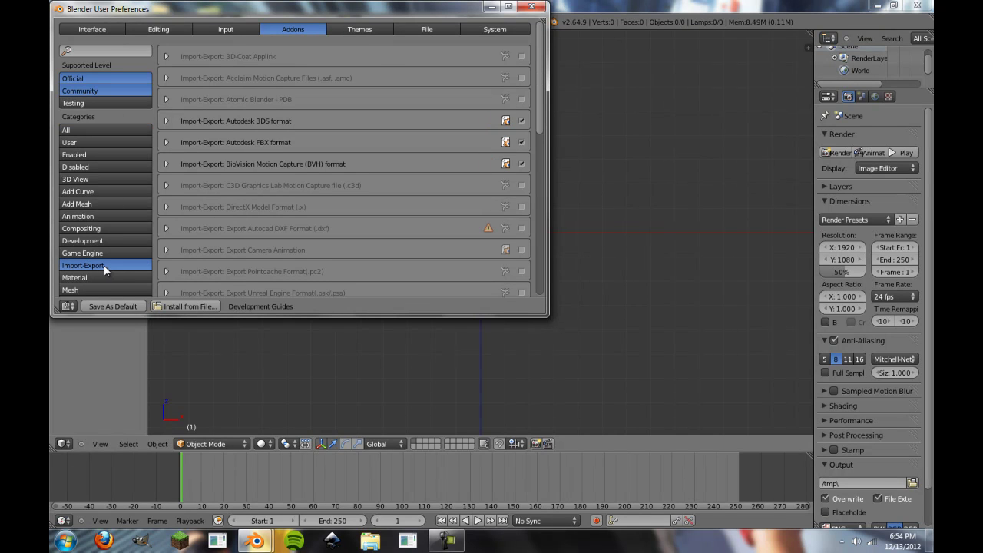
pyautogui.click(97, 53)
pyautogui.write('svg')
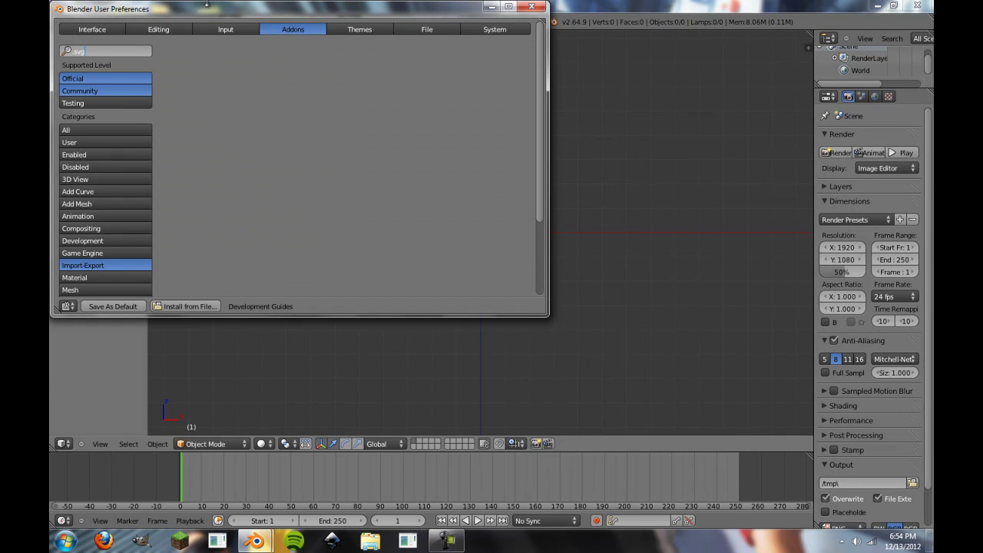
pyautogui.press('BackSpace')
pyautogui.write('svg')
pyautogui.press('Return')
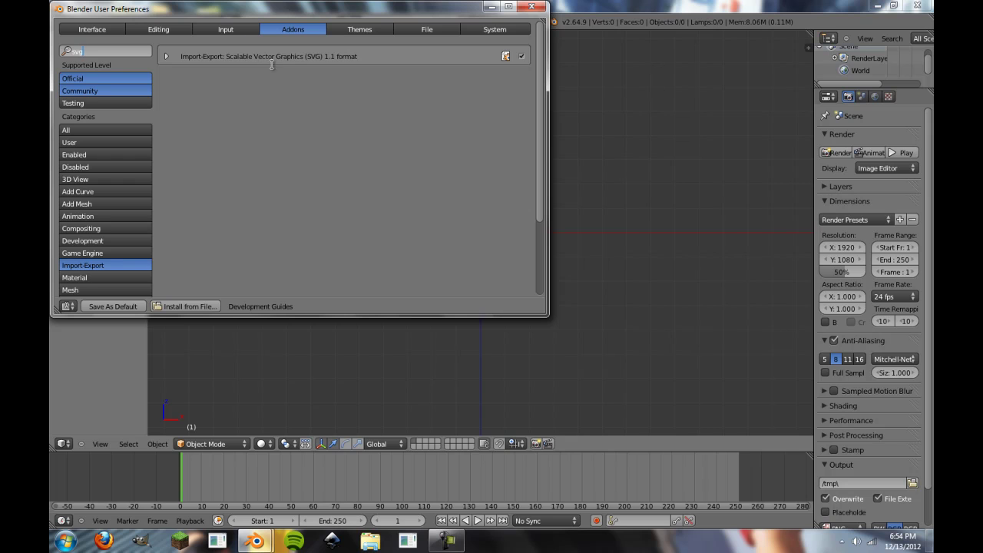
# Step: Check the details and enabled status of the Scalable Vector Graphics (SVG) 1.1 format add-on, and close the user preferences
pyautogui.click(166, 57)
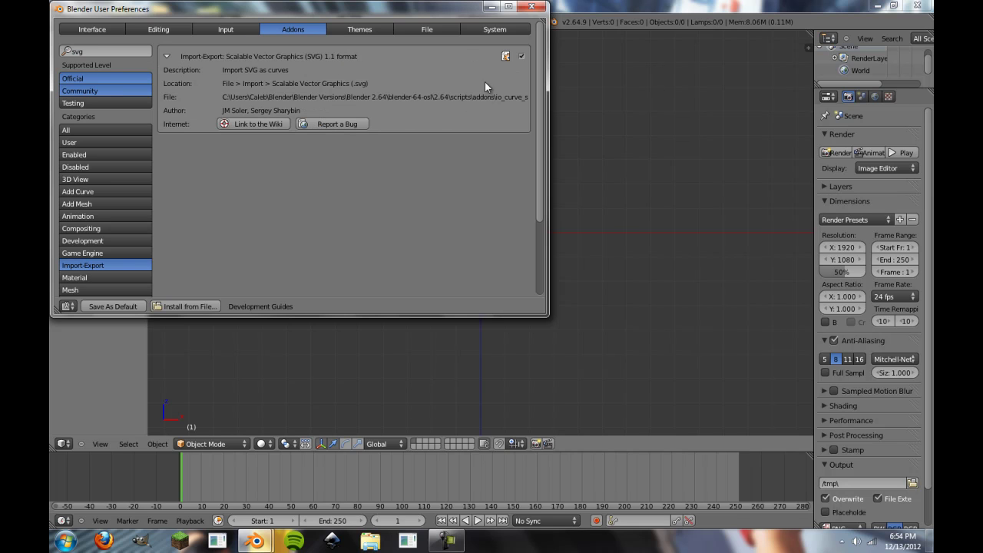
pyautogui.click(520, 56)
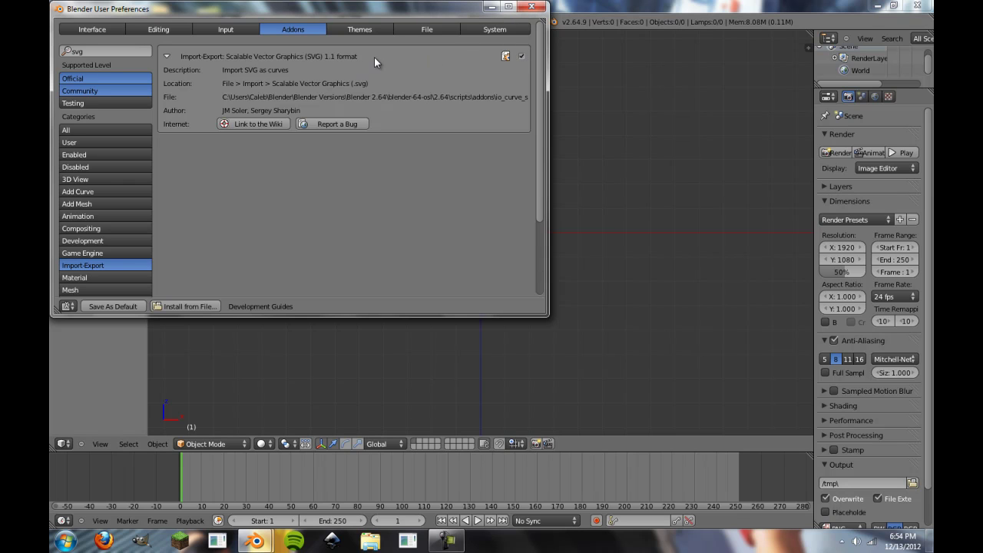
pyautogui.click(530, 7)
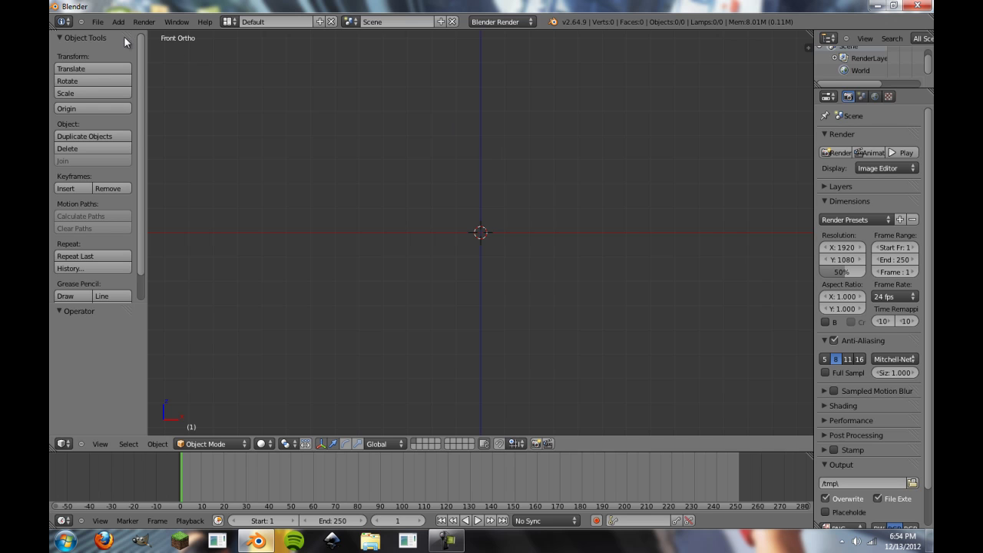
# Step: Import woman01.svg from the Pictures folder as a Scalable Vector Graphics file
pyautogui.click(97, 22)
pyautogui.moveTo(196, 209)
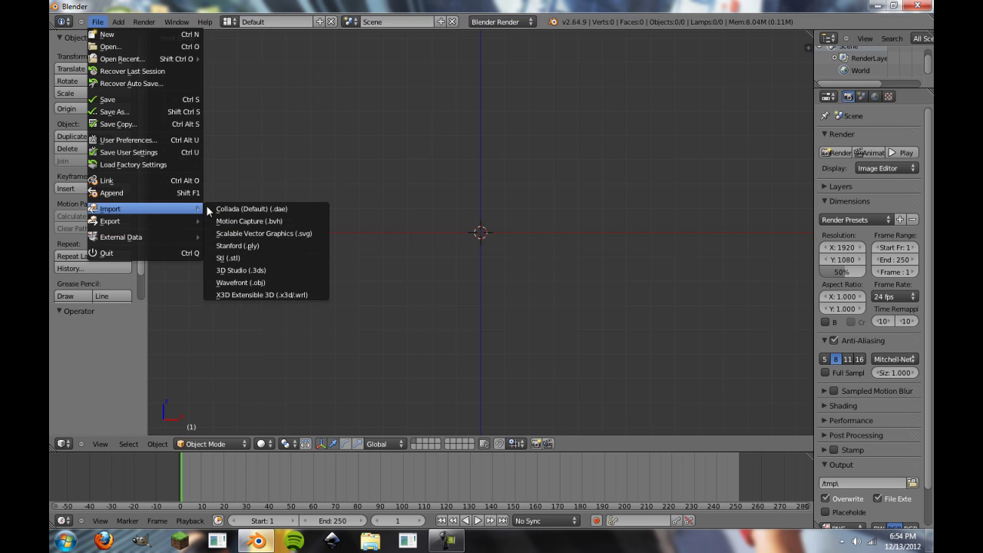
pyautogui.click(267, 235)
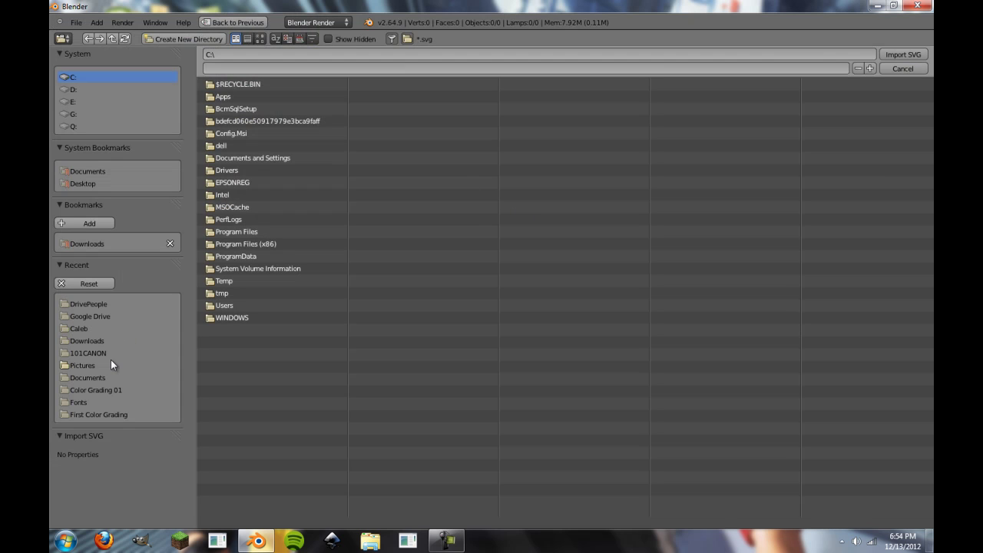
pyautogui.click(84, 365)
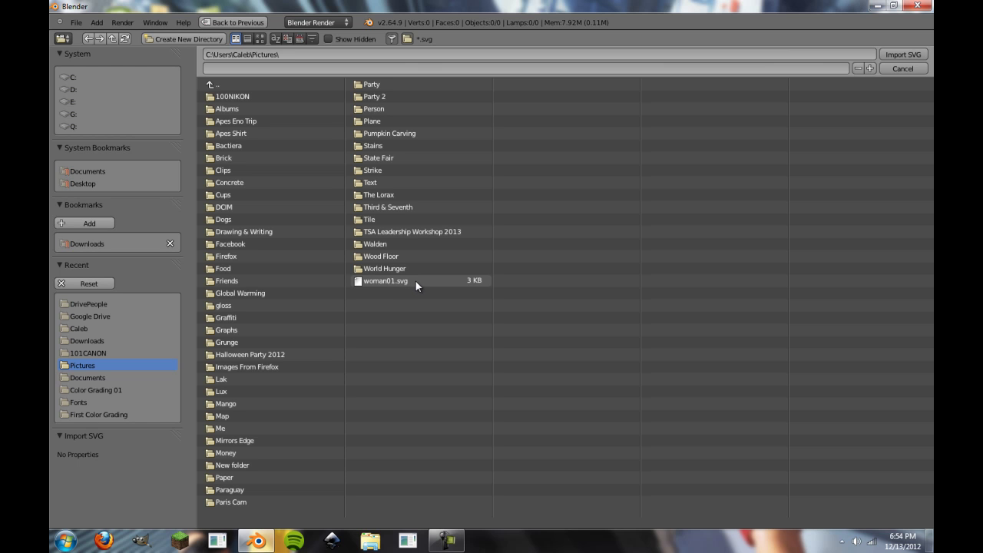
pyautogui.click(481, 281)
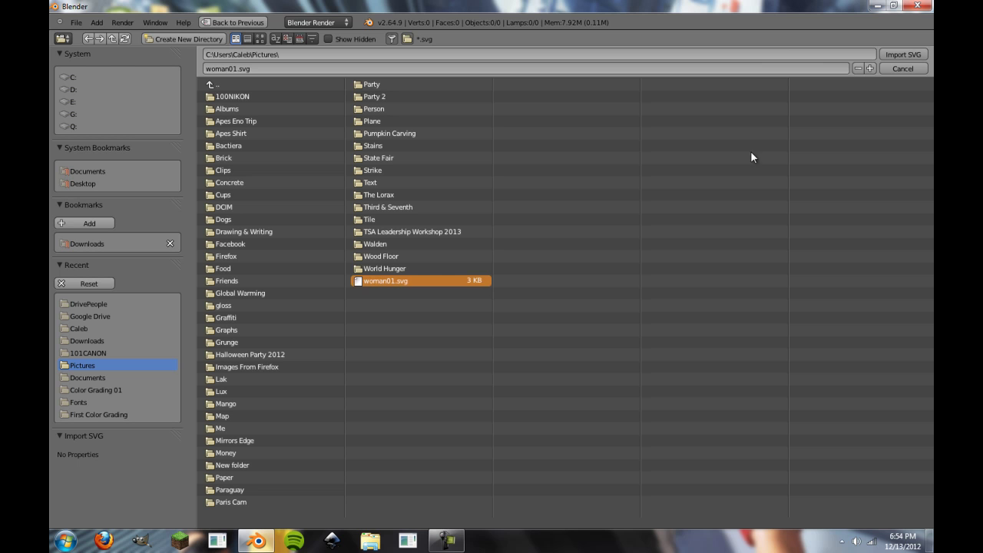
pyautogui.click(901, 54)
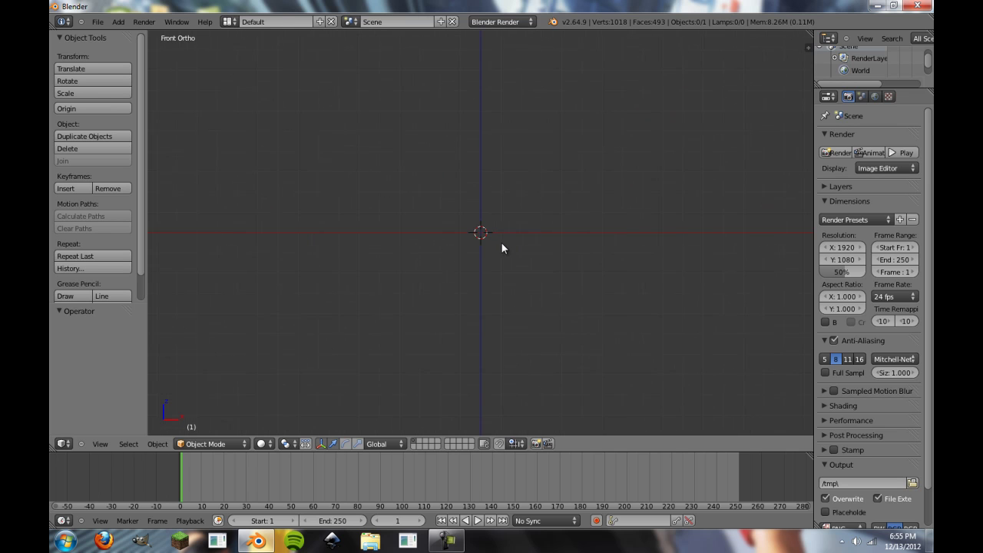
# Step: Select the imported woman curve in the top orthographic view and scale it by a factor of 5
pyautogui.moveTo(502, 243)
pyautogui.mouseDown(button='middle')
pyautogui.moveTo(494, 202)
pyautogui.moveTo(504, 241)
pyautogui.mouseUp(button='middle')
pyautogui.scroll(6, 512, 247)
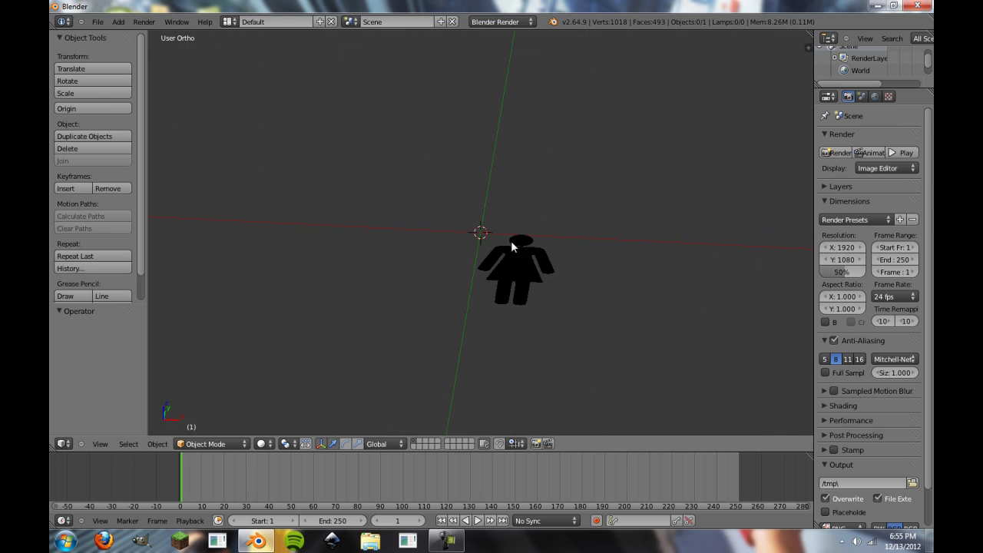
pyautogui.press('KP_7')
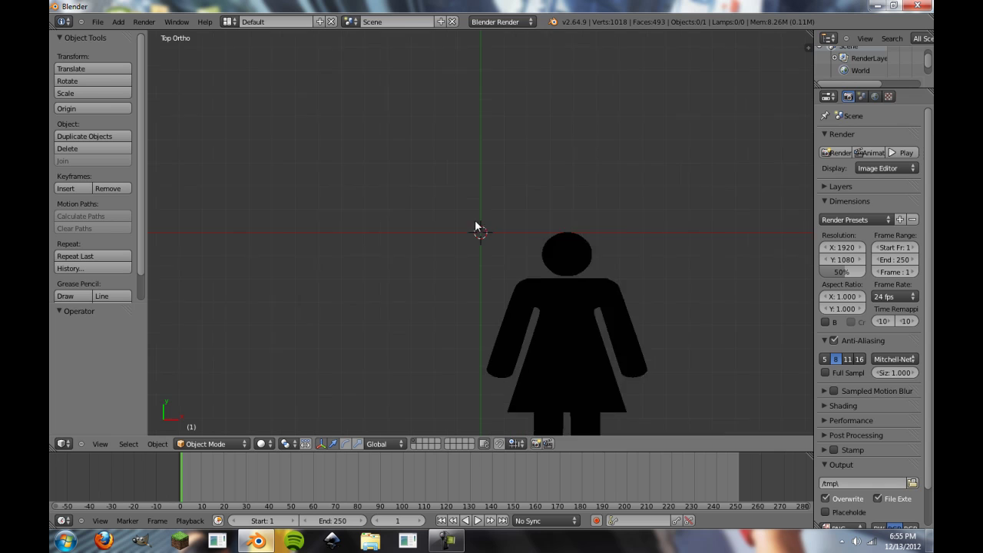
pyautogui.scroll(-3, 474, 219)
pyautogui.keyDown('shift'); pyautogui.moveTo(582, 279); pyautogui.dragTo(504, 217, button='middle'); pyautogui.keyUp('shift')
pyautogui.rightClick(447, 220)
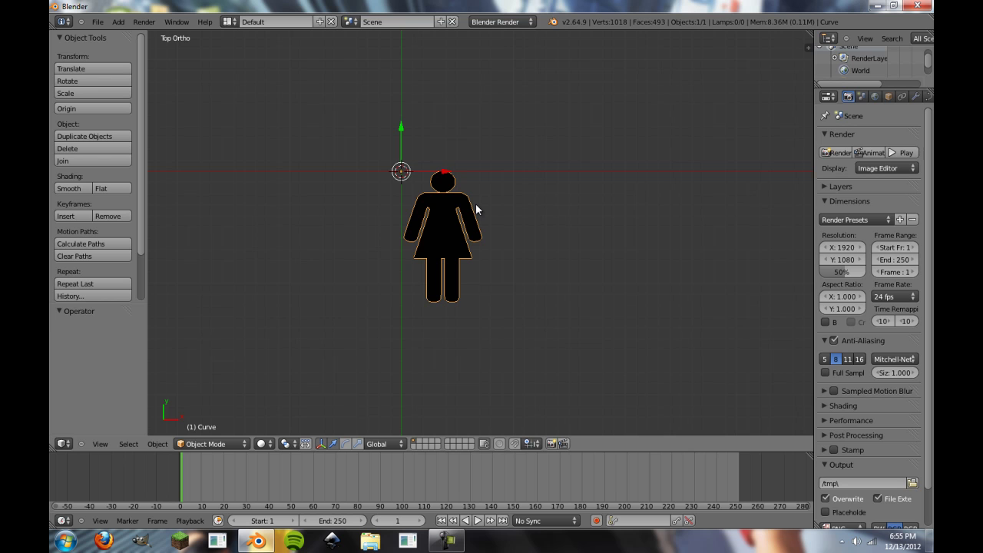
pyautogui.scroll(-5, 476, 204)
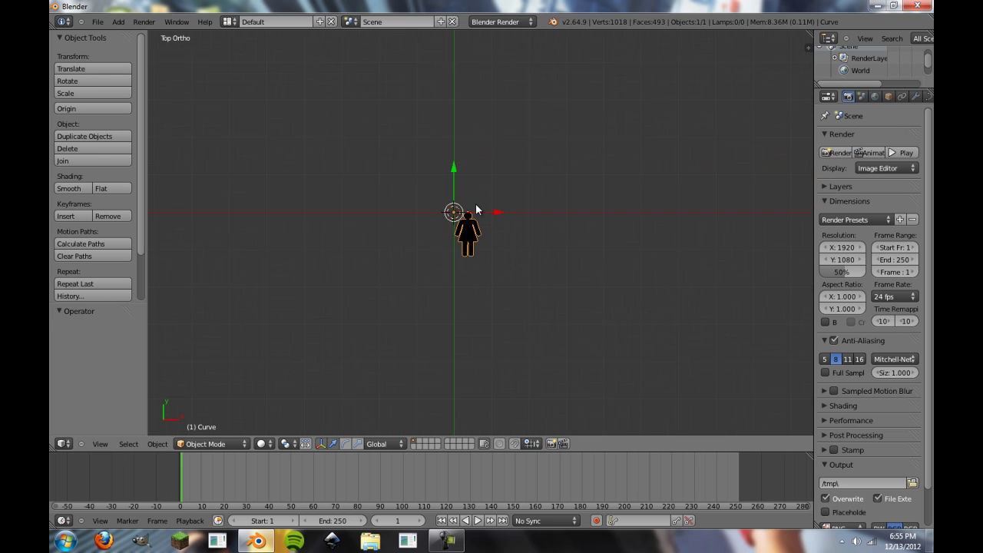
pyautogui.write('s5')
pyautogui.press('Return')
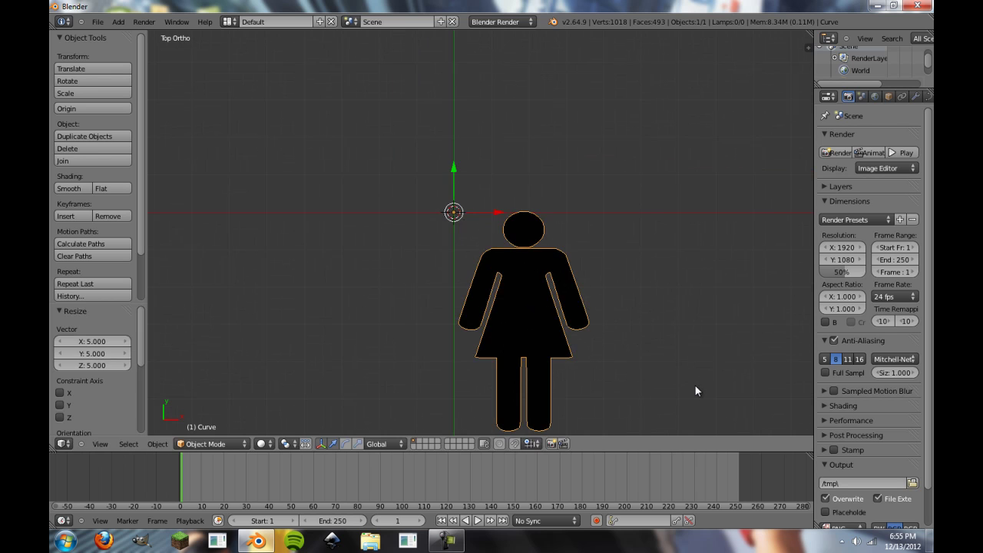
# Step: Scale the woman curve by a further factor of 2
pyautogui.scroll(-10, 501, 326)
pyautogui.scroll(9, 525, 308)
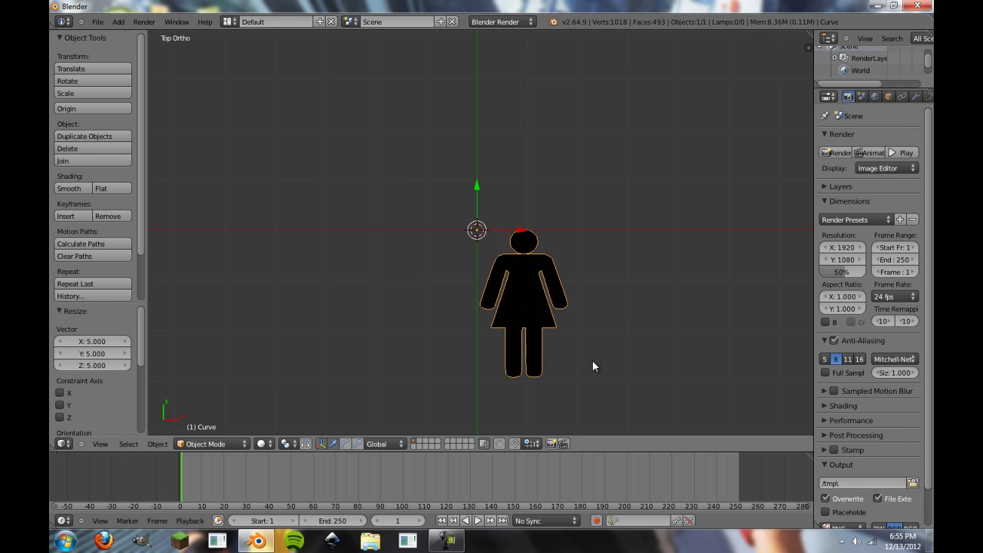
pyautogui.moveTo(592, 363); pyautogui.dragTo(567, 350, button='middle')
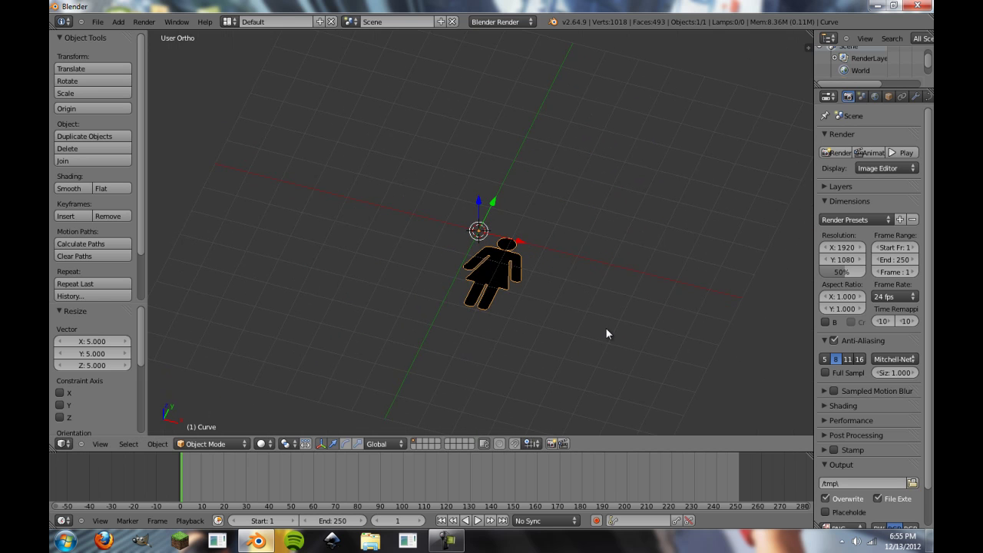
pyautogui.write('s2')
pyautogui.press('Return')
pyautogui.scroll(-2, 582, 326)
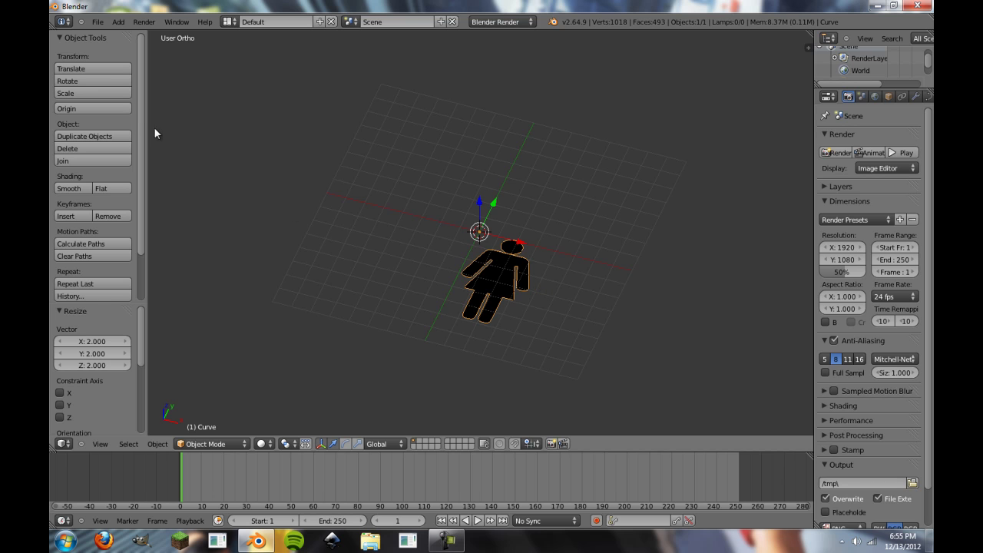
# Step: Set the woman curve's origin to its geometry and snap the curve to the 3D cursor
pyautogui.click(113, 109)
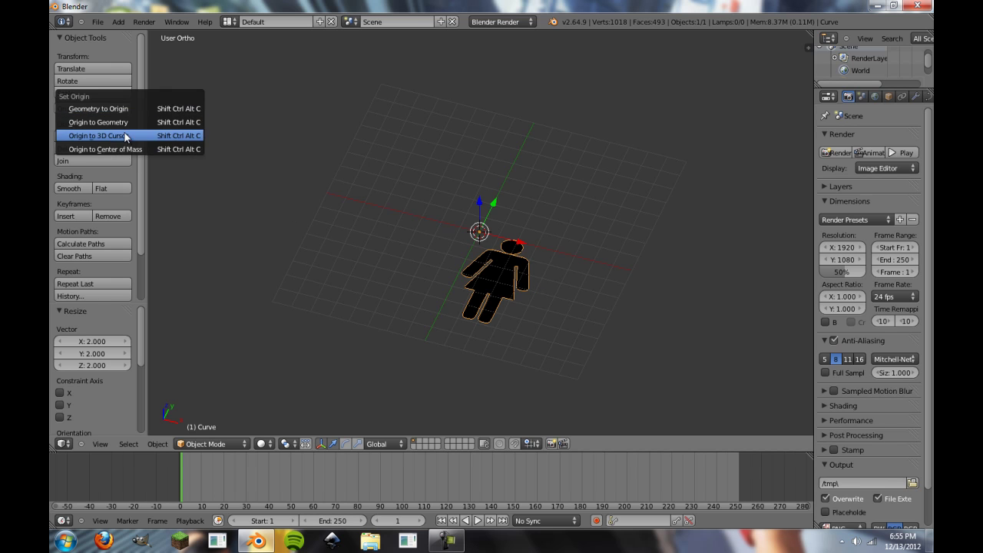
pyautogui.click(127, 122)
pyautogui.scroll(3, 471, 227)
pyautogui.keyDown('shift'); pyautogui.moveTo(471, 228); pyautogui.dragTo(434, 122, button='middle'); pyautogui.keyUp('shift')
pyautogui.hotkey('shift', 's')
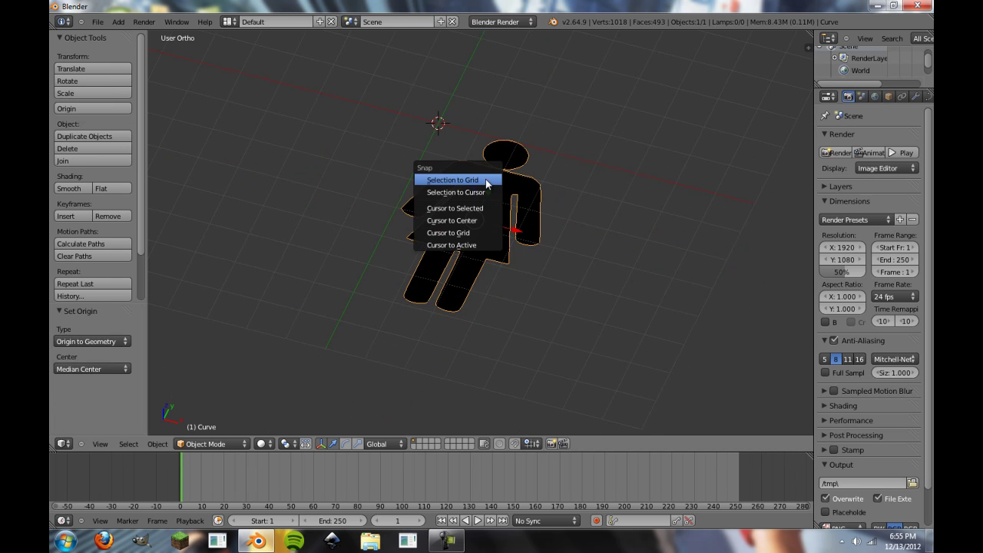
pyautogui.click(484, 192)
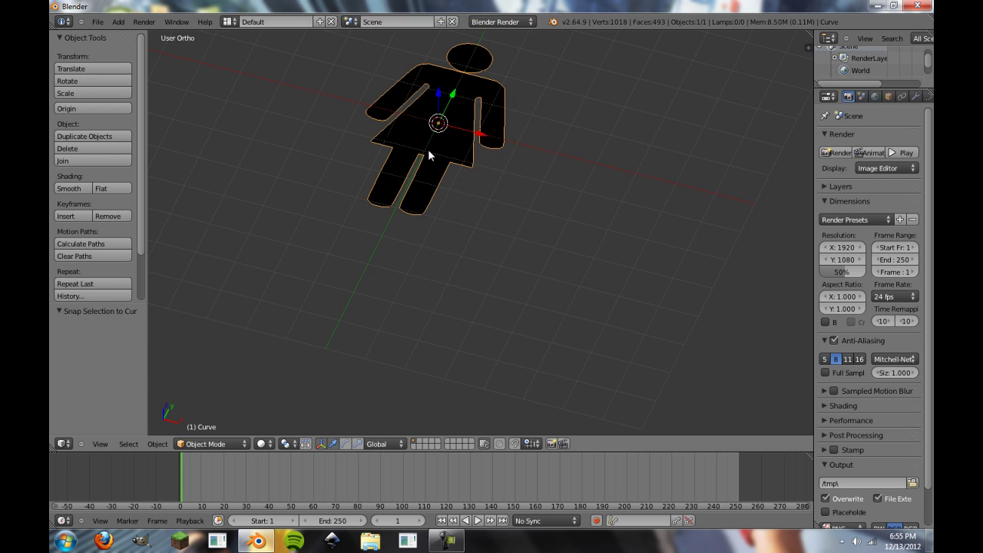
# Step: In Edit Mode from the top view, try moving the control point where the skirt meets the left leg, and return to Object Mode
pyautogui.press('KP_7')
pyautogui.press('Tab')
pyautogui.press('KP_Decimal')
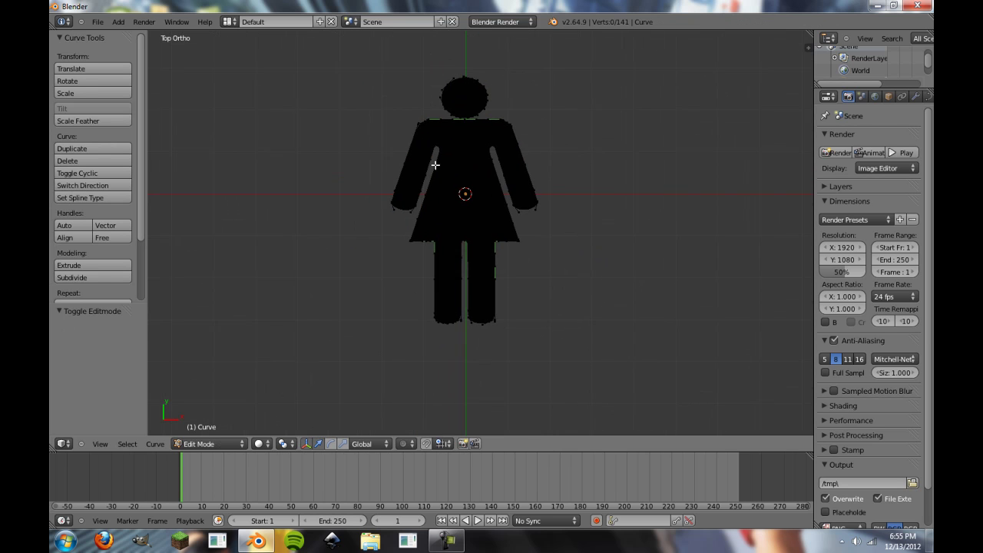
pyautogui.press('a')
pyautogui.rightClick(426, 243)
pyautogui.scroll(4, 426, 243)
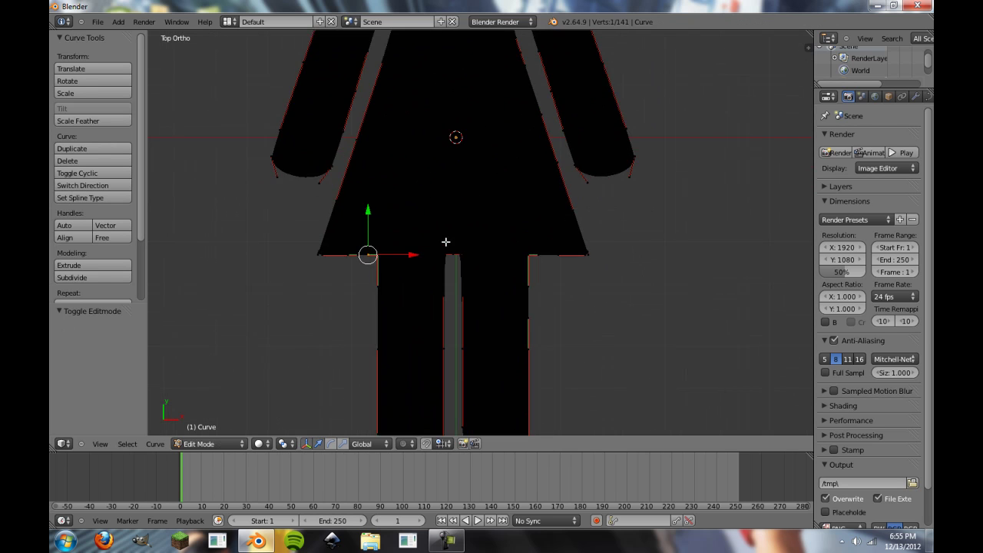
pyautogui.rightClick(377, 255)
pyautogui.press('g')
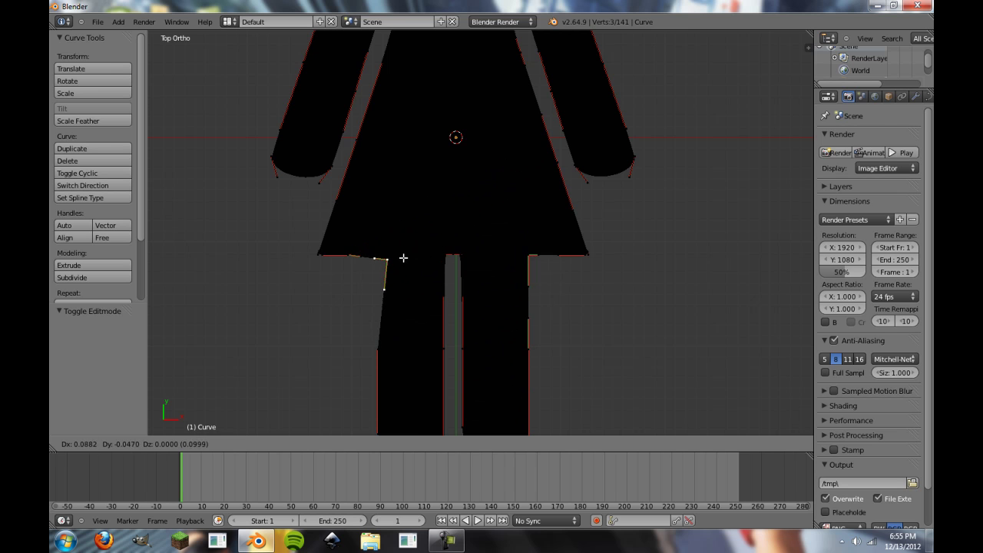
pyautogui.click(393, 258)
pyautogui.scroll(-3, 392, 292)
pyautogui.press('Tab')
pyautogui.keyDown('shift'); pyautogui.moveTo(494, 132); pyautogui.dragTo(462, 183, button='middle'); pyautogui.keyUp('shift')
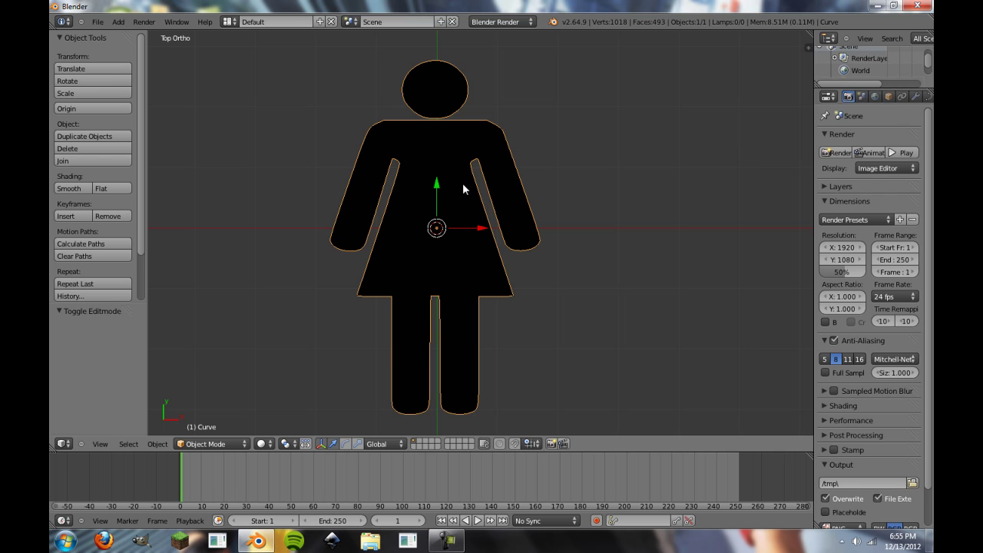
pyautogui.scroll(-4, 444, 210)
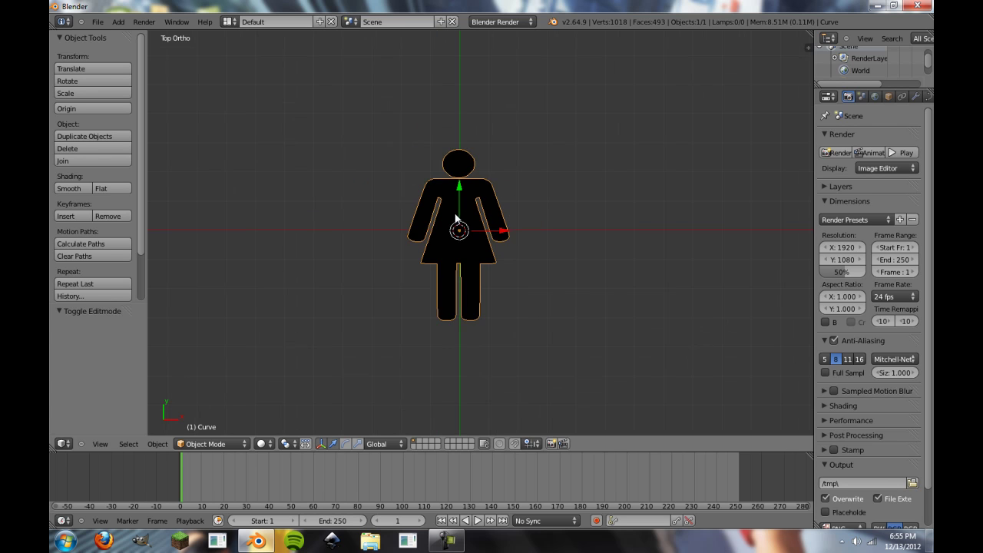
pyautogui.scroll(3, 460, 226)
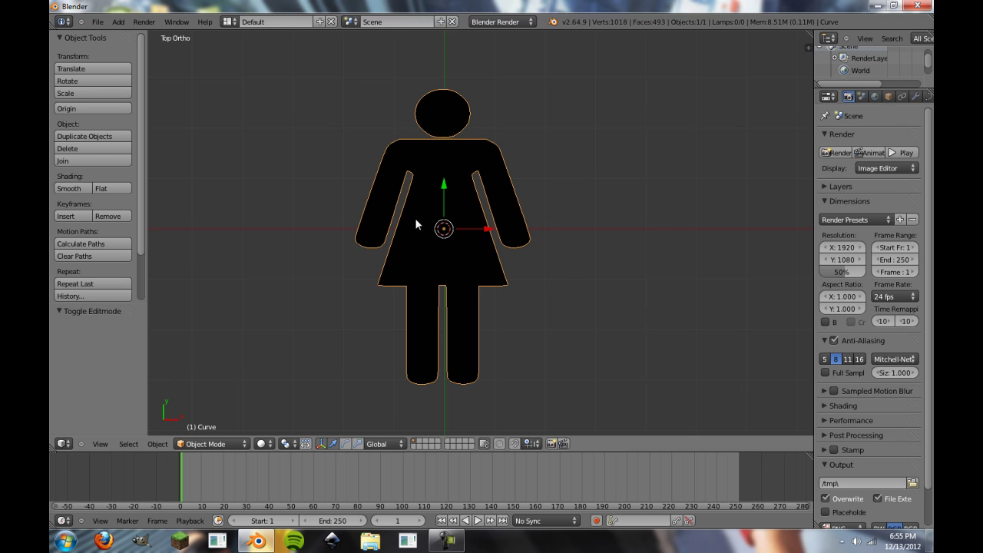
pyautogui.scroll(-2, 441, 219)
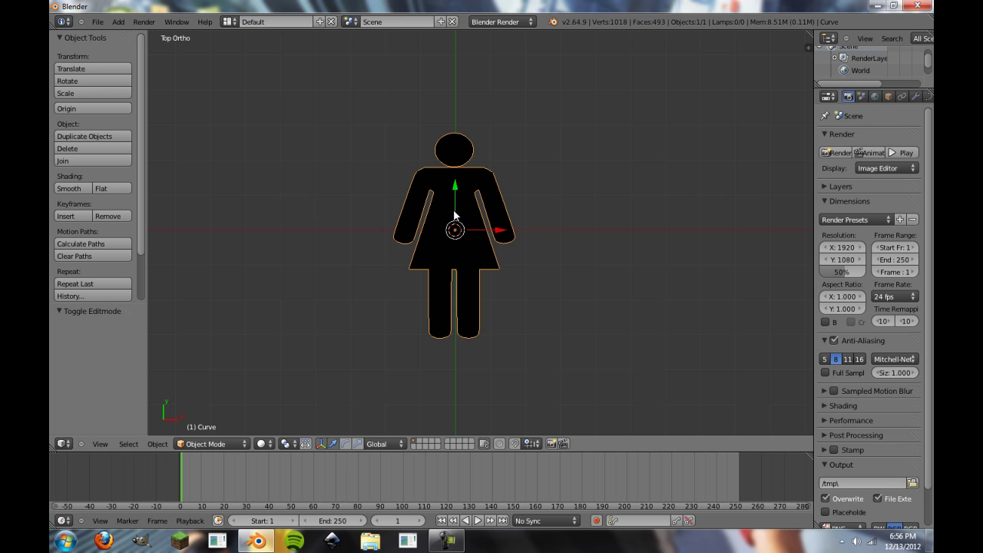
# Step: Convert the woman curve to a mesh and enter Edit Mode
pyautogui.hotkey('alt', 'c')
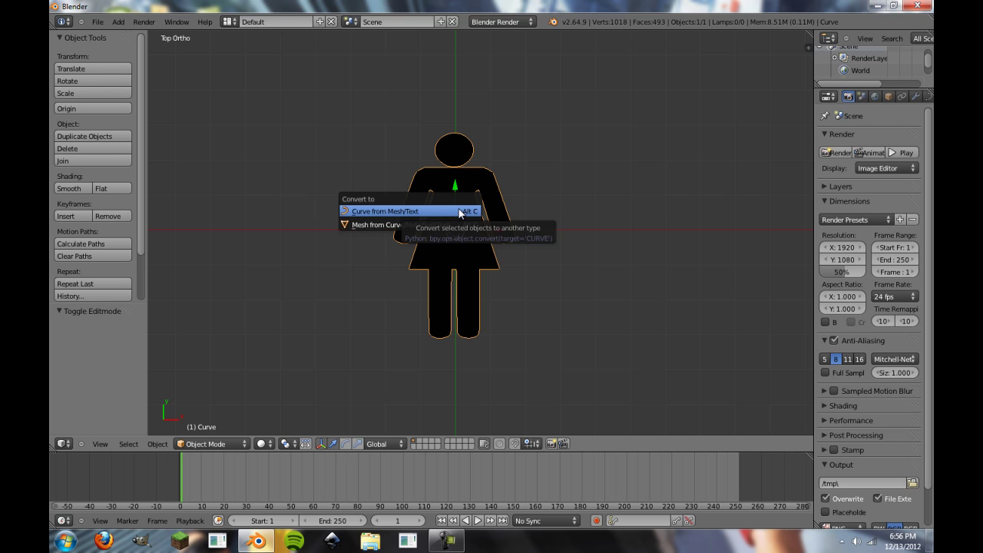
pyautogui.click(380, 224)
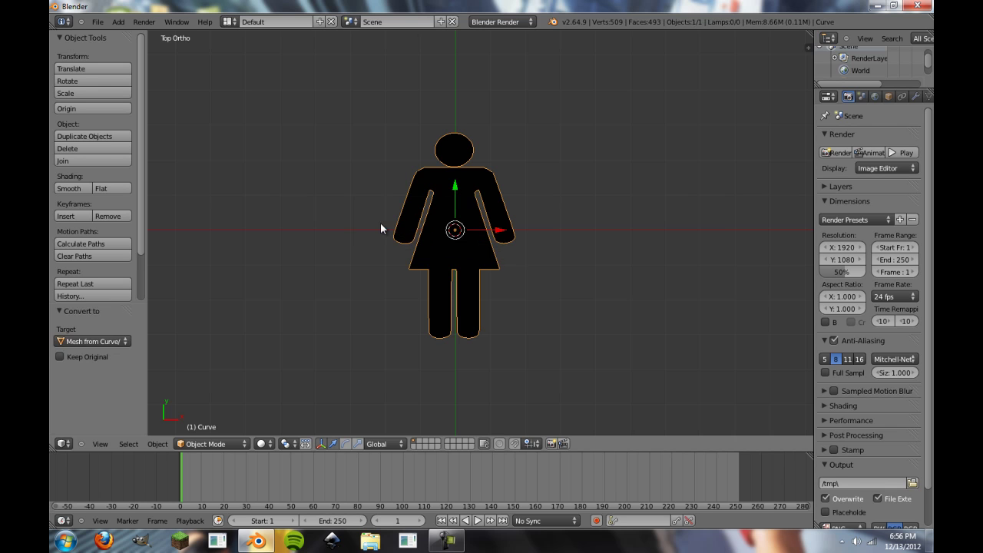
pyautogui.scroll(4, 426, 208)
pyautogui.press('Tab')
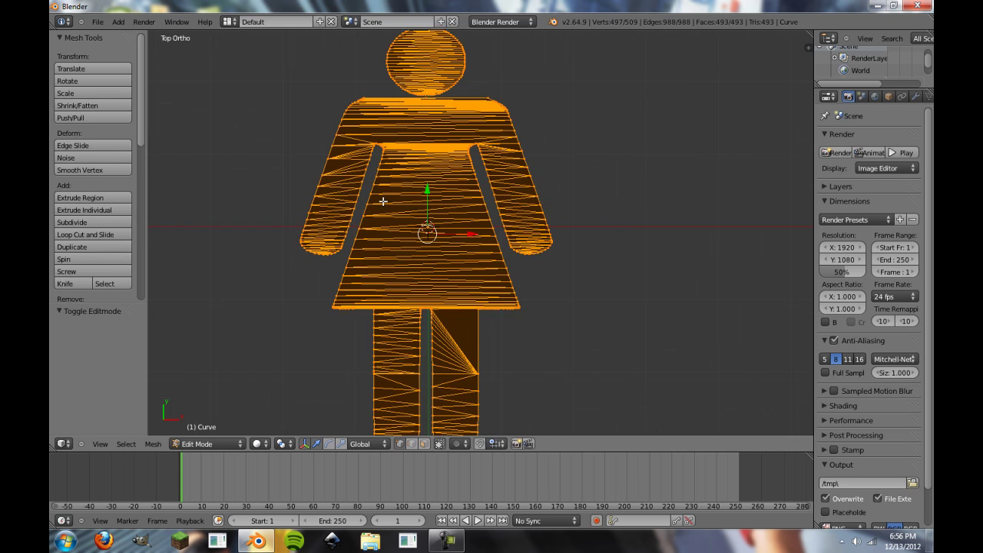
# Step: Examine the converted mesh's triangulation across the legs, torso and arms, and return to Object Mode
pyautogui.keyDown('shift'); pyautogui.moveTo(382, 199); pyautogui.dragTo(453, 163, button='middle'); pyautogui.keyUp('shift')
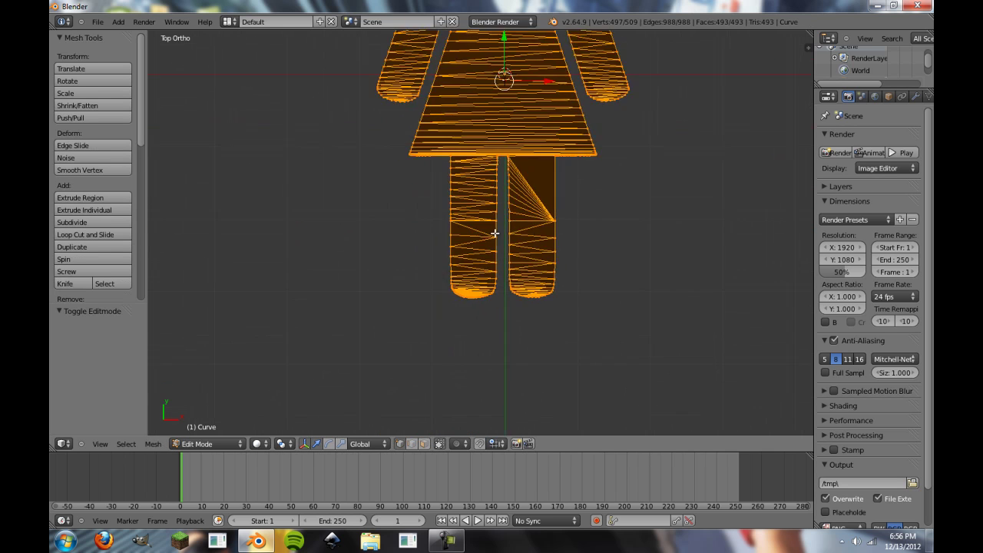
pyautogui.scroll(8, 507, 223)
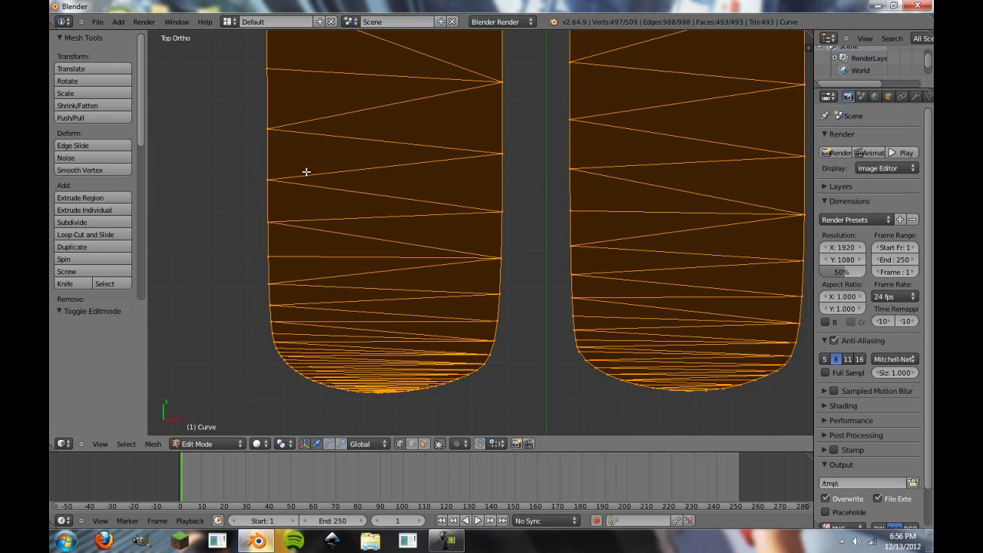
pyautogui.scroll(-5, 453, 294)
pyautogui.scroll(5, 491, 276)
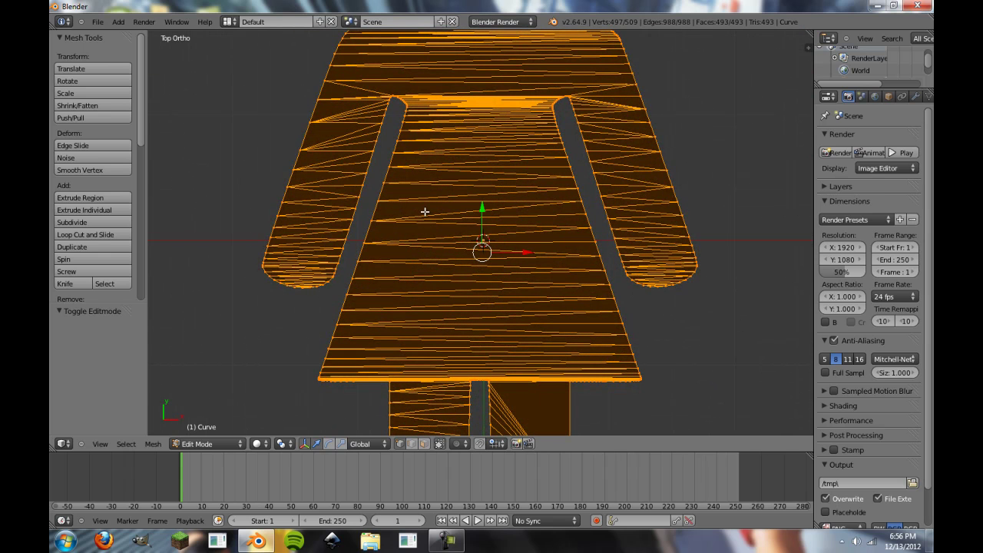
pyautogui.scroll(-4, 423, 211)
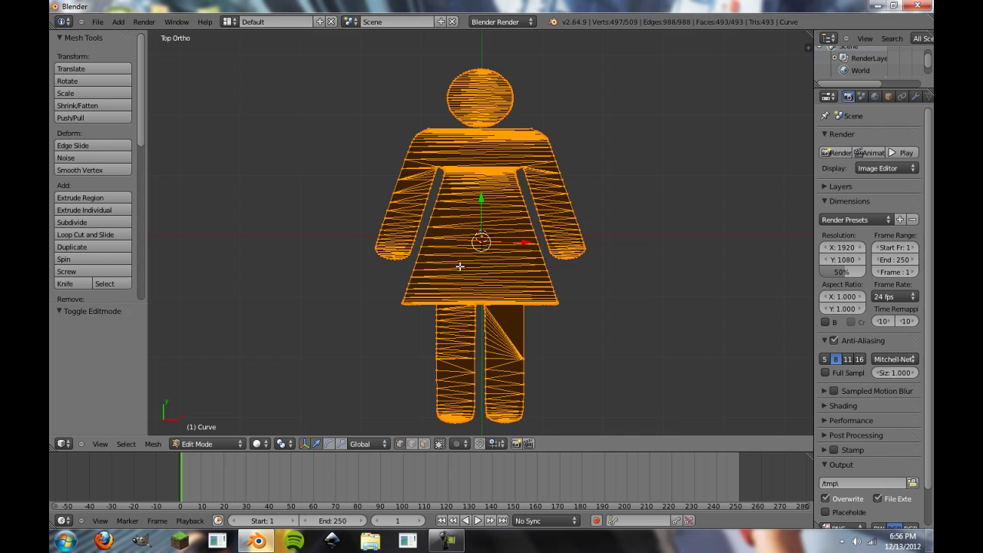
pyautogui.keyDown('shift'); pyautogui.moveTo(460, 267); pyautogui.dragTo(420, 239, button='middle'); pyautogui.keyUp('shift')
pyautogui.press('Tab')
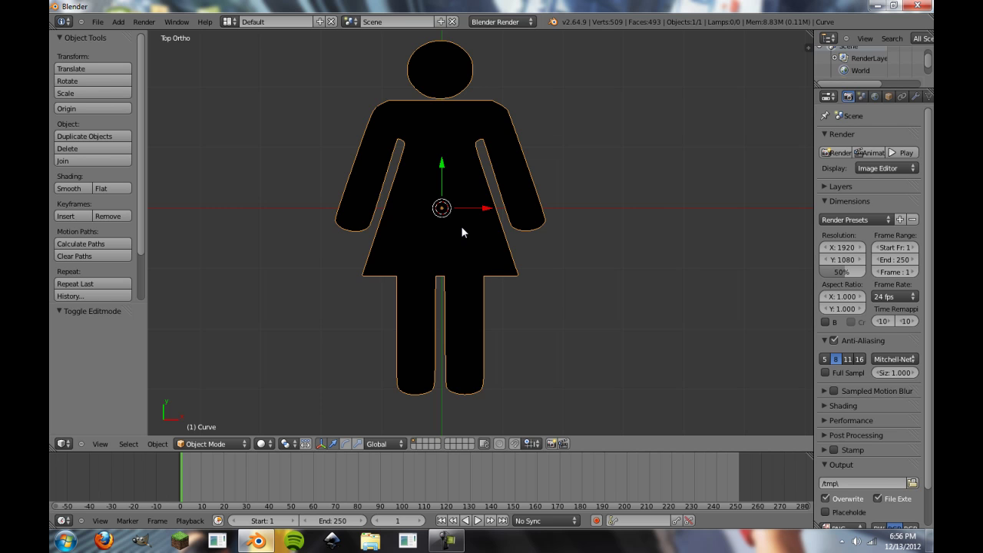
# Step: Circle-select the edges crossing the torso and skirt, try deleting them as Edges, and undo the deletion
pyautogui.press('Tab')
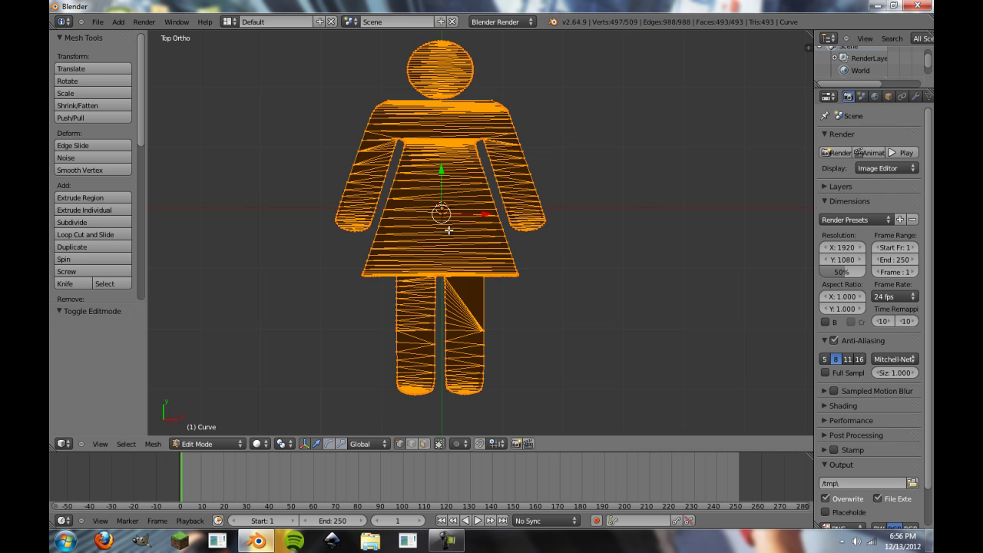
pyautogui.press('a')
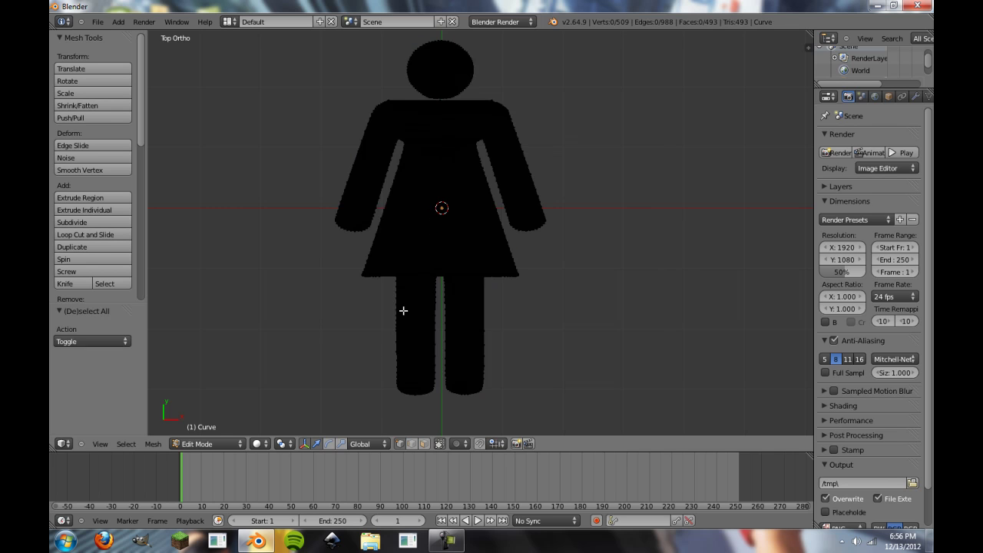
pyautogui.press('z')
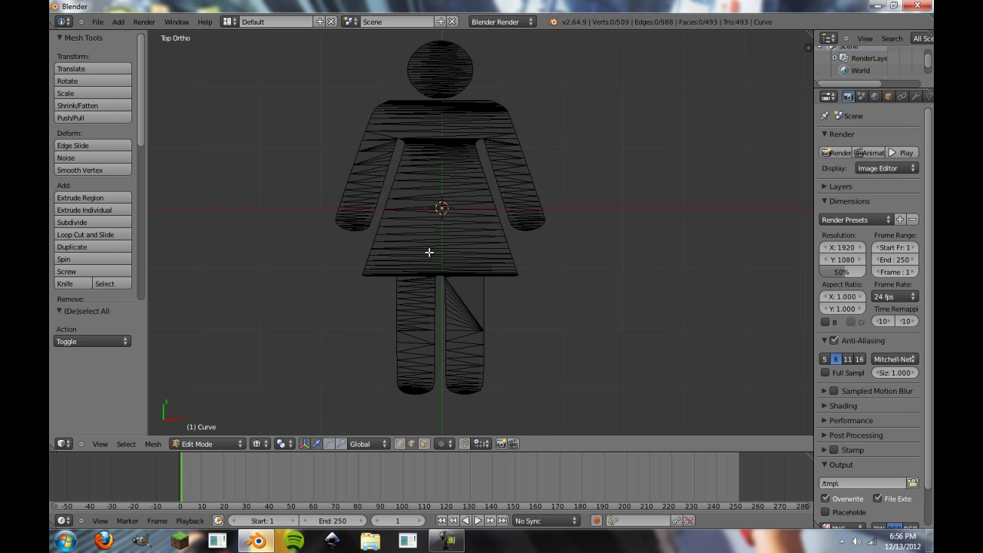
pyautogui.press('c')
pyautogui.moveTo(430, 252); pyautogui.dragTo(440, 190)
pyautogui.rightClick(434, 197)
pyautogui.press('z')
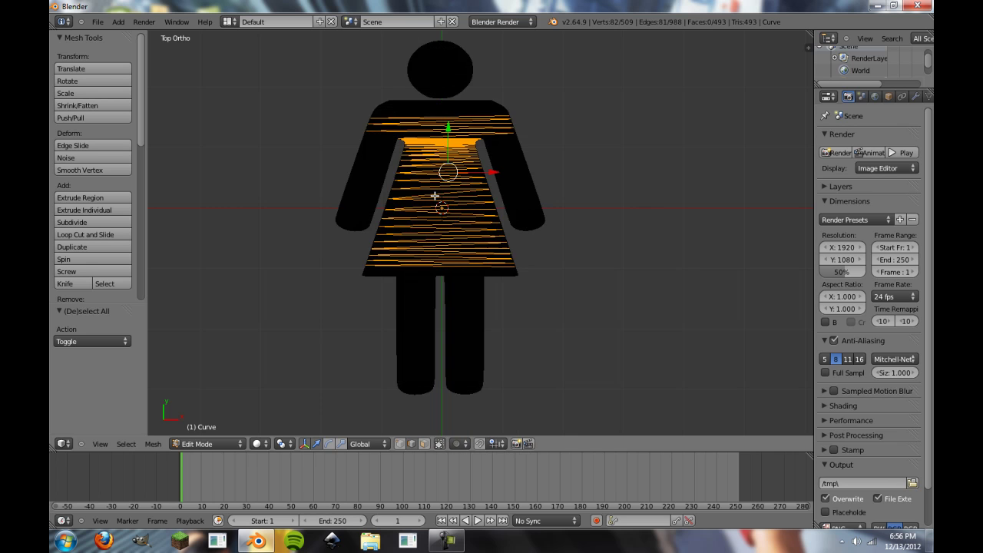
pyautogui.press('x')
pyautogui.click(434, 197)
pyautogui.hotkey('ctrl', 'z')
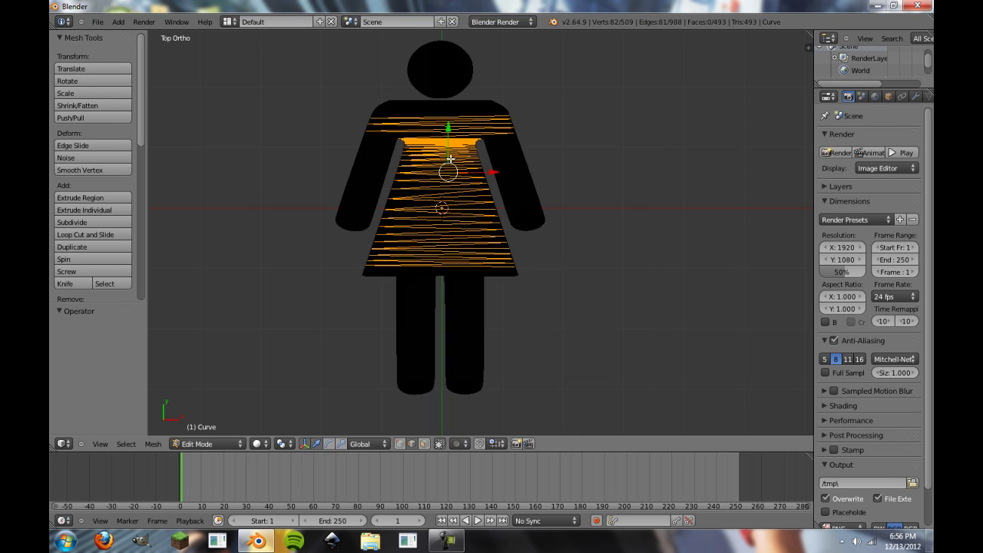
pyautogui.press('x')
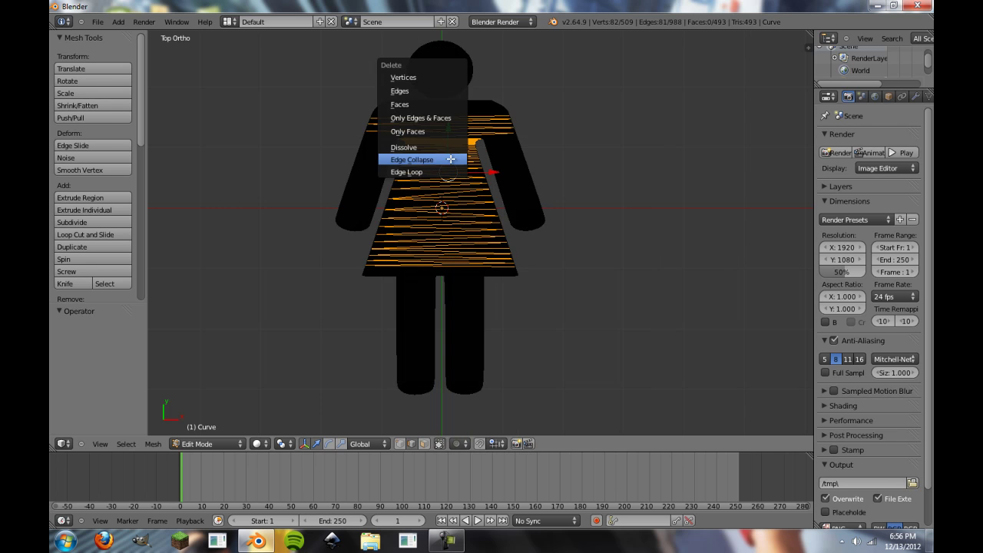
pyautogui.click(417, 90)
pyautogui.press('Tab')
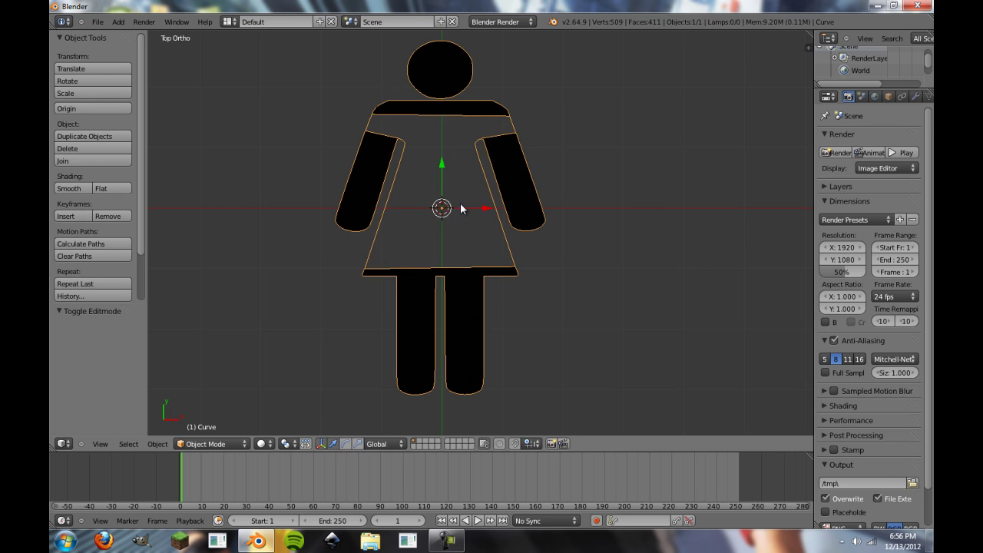
pyautogui.hotkey('ctrl', 'z')
pyautogui.keyDown('shift'); pyautogui.moveTo(415, 156); pyautogui.dragTo(420, 166, button='middle'); pyautogui.keyUp('shift')
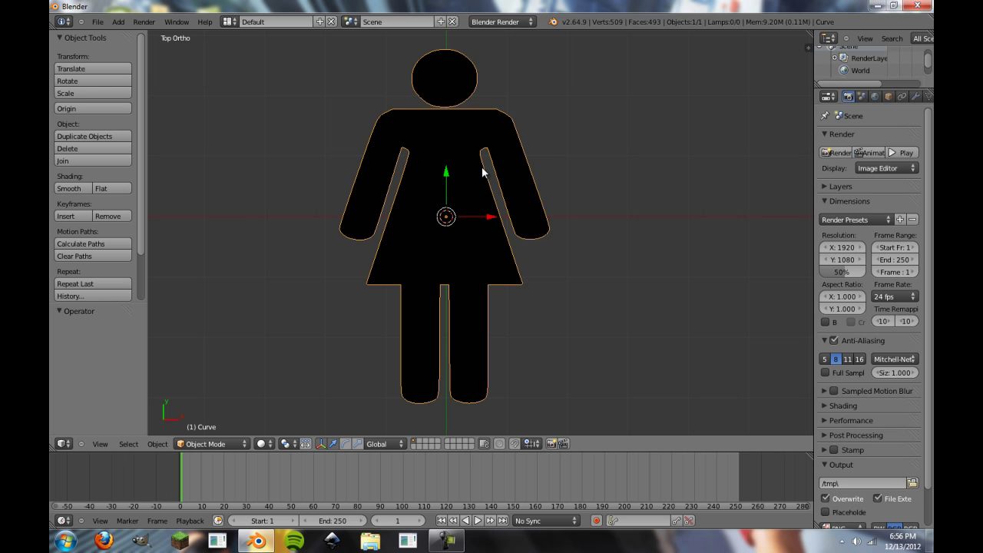
# Step: Add a Plain Axes empty and move it along X and Y onto the hand on the positive X side
pyautogui.hotkey('shift', 'a')
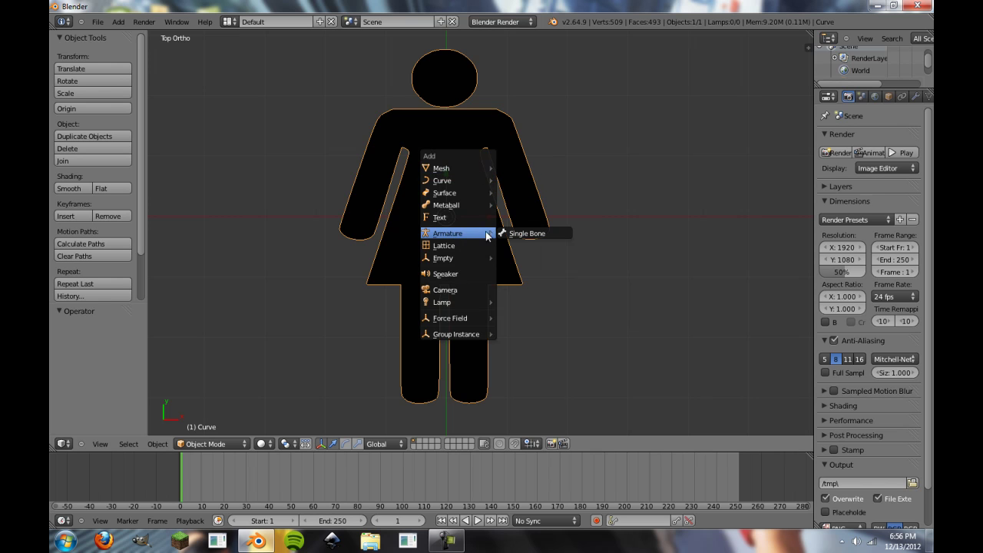
pyautogui.hotkey('shift', 'a')
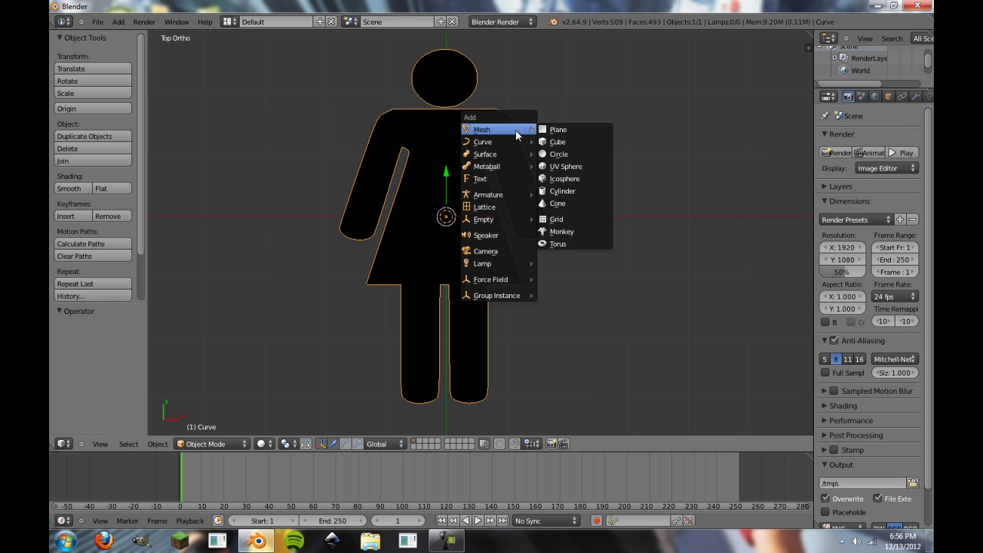
pyautogui.moveTo(484, 223)
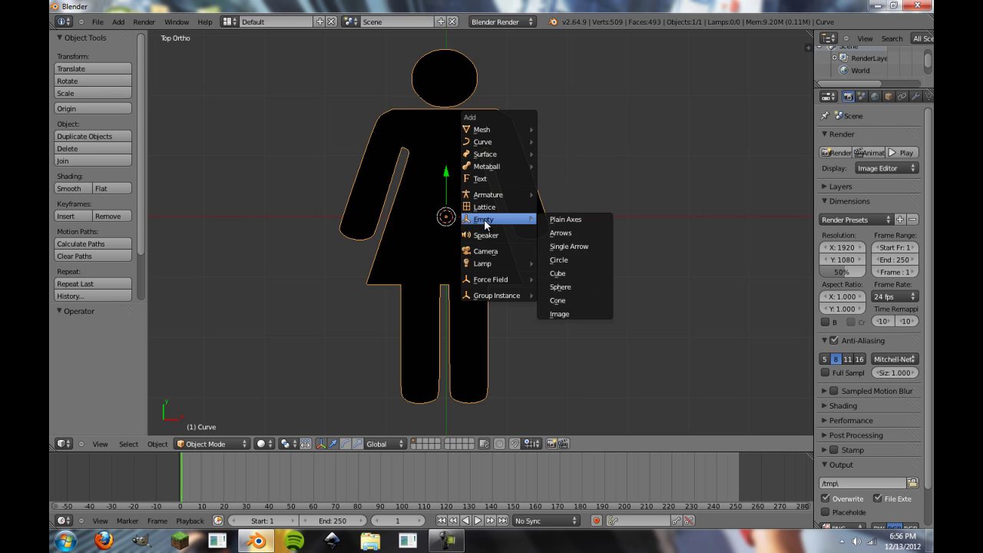
pyautogui.click(591, 218)
pyautogui.moveTo(492, 221); pyautogui.dragTo(570, 214)
pyautogui.moveTo(529, 178); pyautogui.dragTo(532, 193)
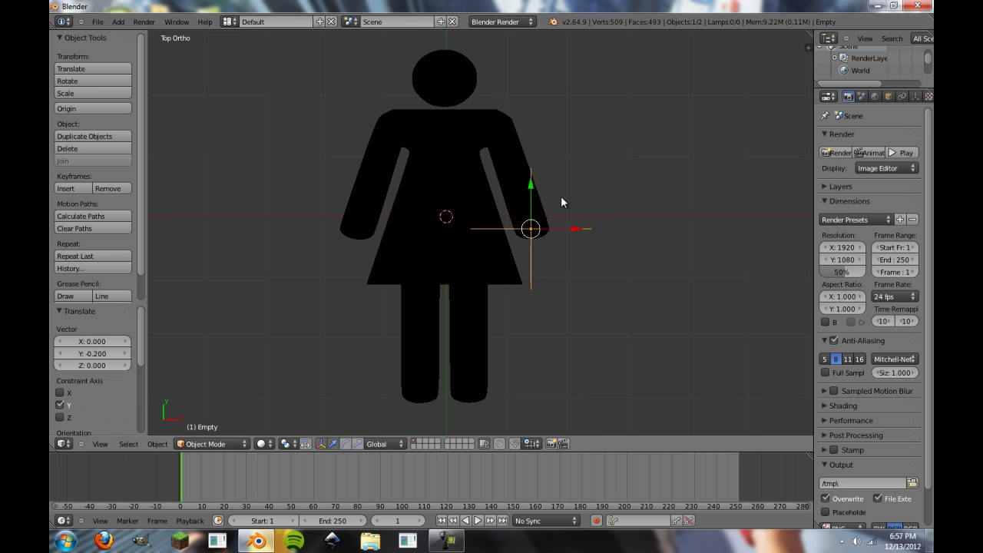
# Step: In the woman mesh's Edit Mode, clear the selection and circle-select the hand vertices around the empty in wireframe display
pyautogui.scroll(3, 575, 215)
pyautogui.rightClick(587, 213)
pyautogui.press('Tab')
pyautogui.scroll(1, 636, 235)
pyautogui.keyDown('shift'); pyautogui.moveTo(637, 235); pyautogui.dragTo(485, 234, button='middle'); pyautogui.keyUp('shift')
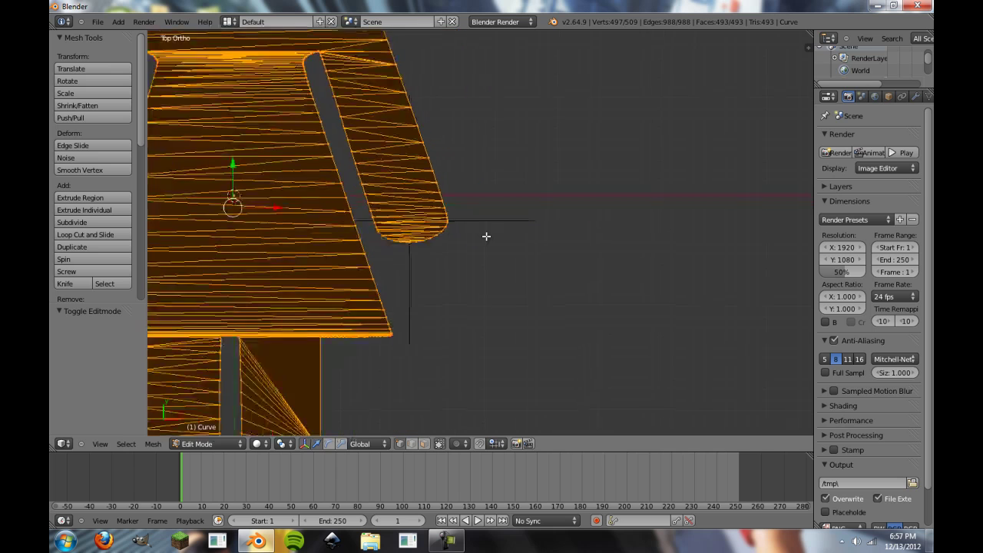
pyautogui.press('a')
pyautogui.keyDown('shift'); pyautogui.moveTo(400, 211); pyautogui.dragTo(441, 230, button='middle'); pyautogui.keyUp('shift')
pyautogui.press('z')
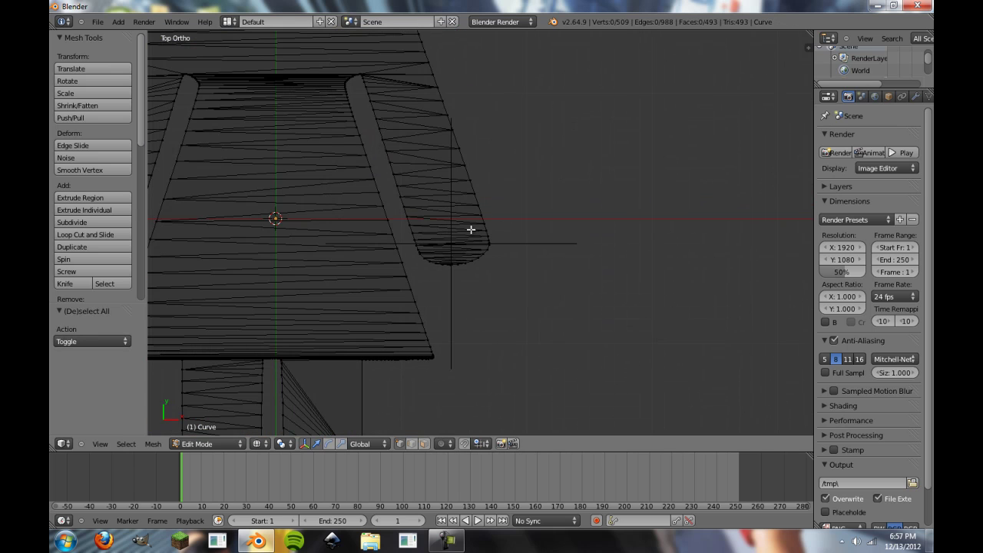
pyautogui.press('c')
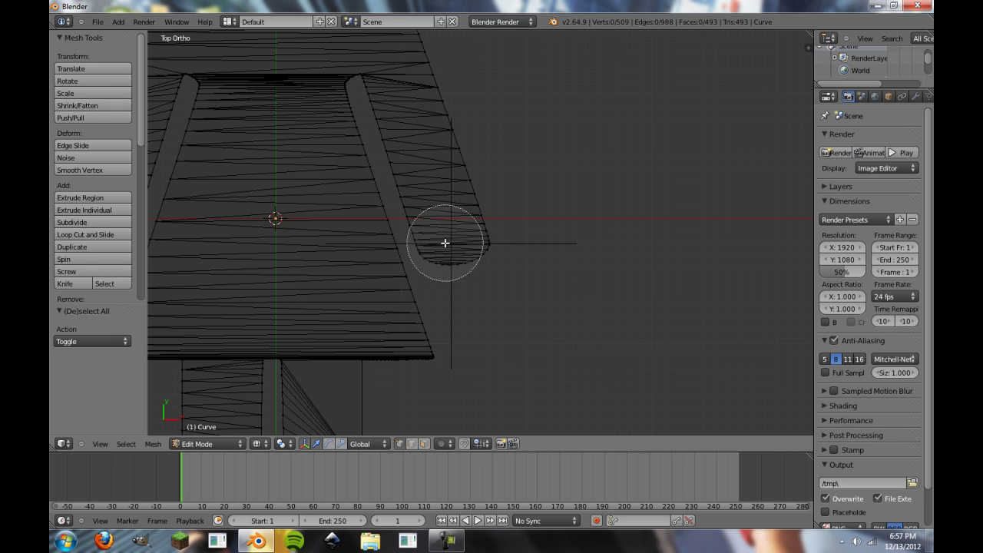
pyautogui.moveTo(445, 241)
pyautogui.mouseDown()
pyautogui.moveTo(485, 232)
pyautogui.moveTo(467, 249)
pyautogui.moveTo(434, 227)
pyautogui.moveTo(466, 226)
pyautogui.mouseUp()
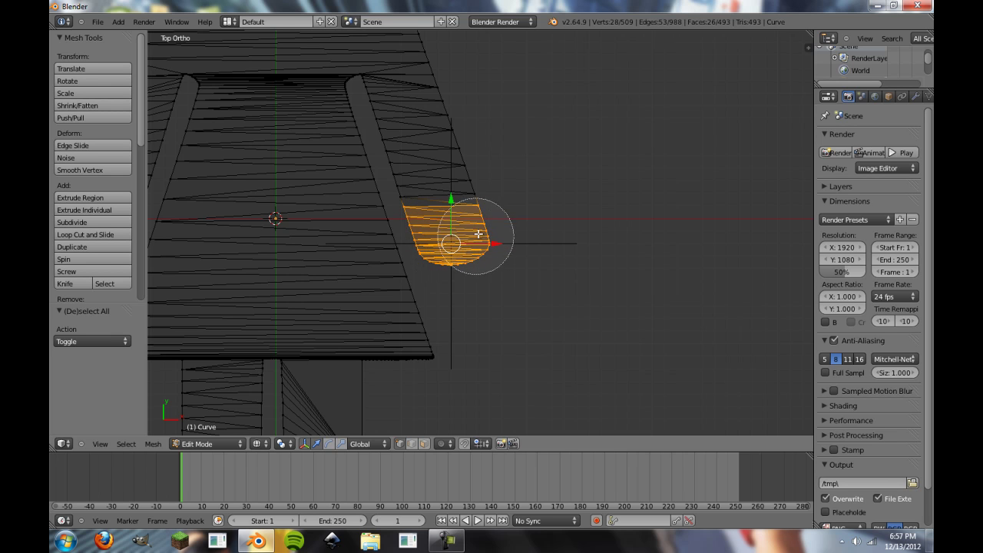
pyautogui.press('Escape')
pyautogui.scroll(-5, 535, 274)
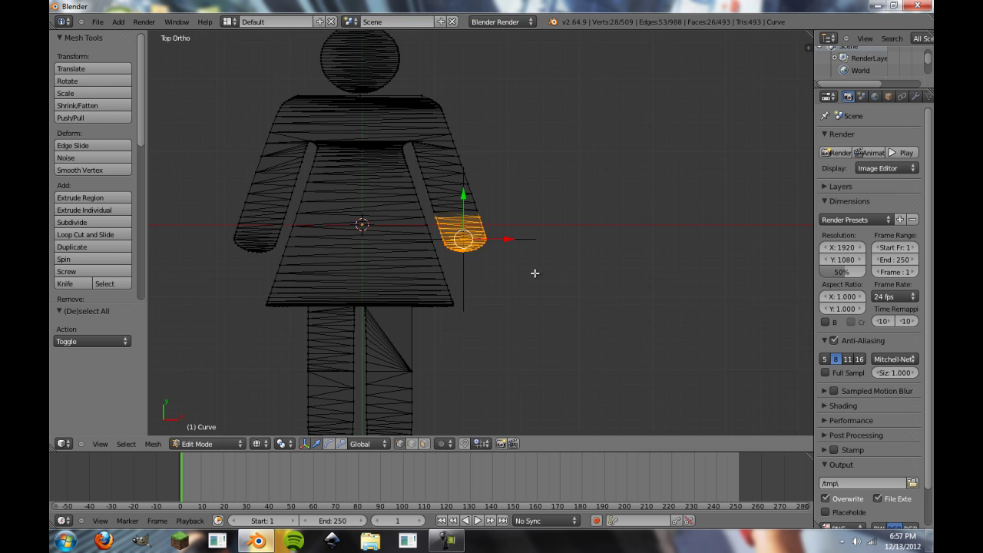
pyautogui.scroll(6, 535, 274)
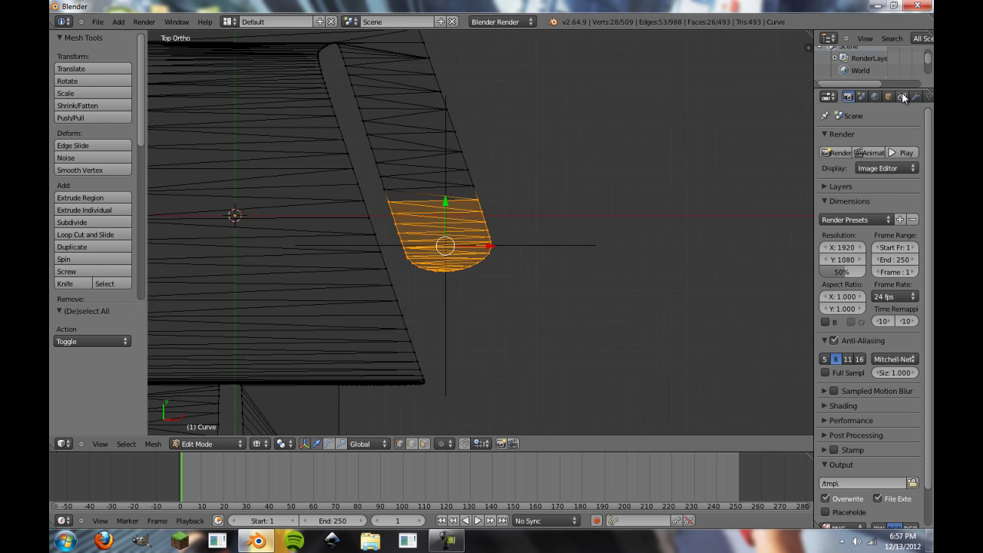
# Step: Select the empty with the woman mesh as the active object, and hook the hand vertices to it using Hook to Selected Object
pyautogui.press('Tab')
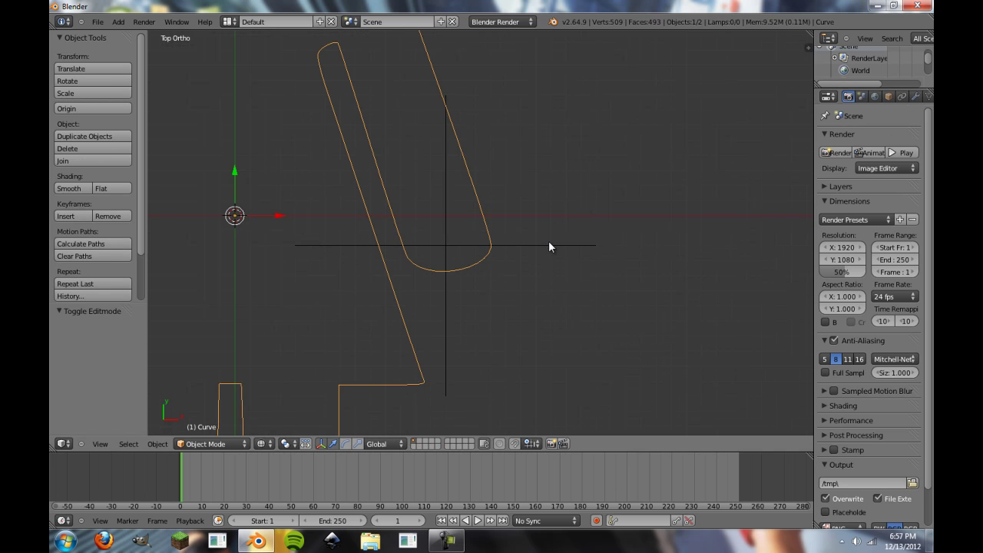
pyautogui.keyDown('shift'); pyautogui.rightClick(550, 247); pyautogui.keyUp('shift')
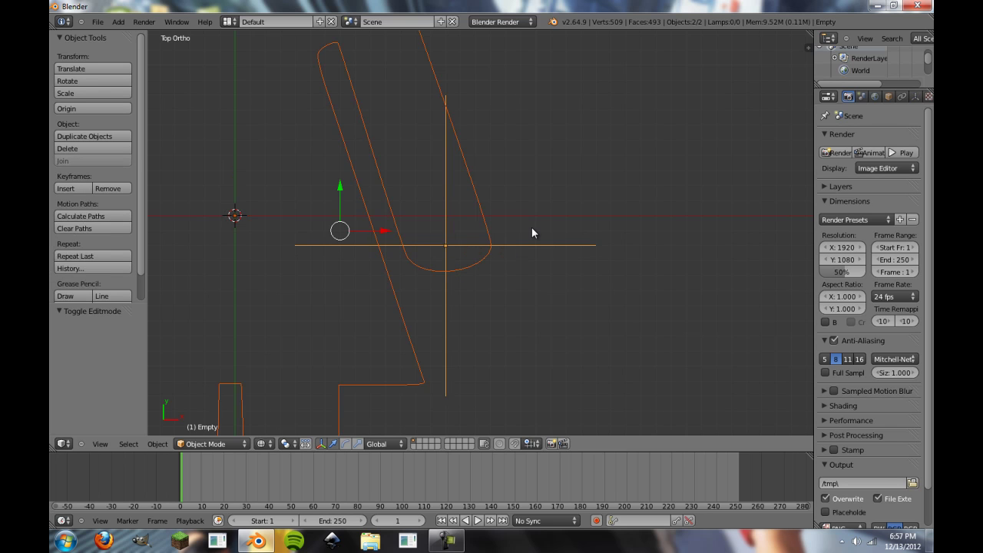
pyautogui.keyDown('shift'); pyautogui.rightClick(478, 196); pyautogui.keyUp('shift')
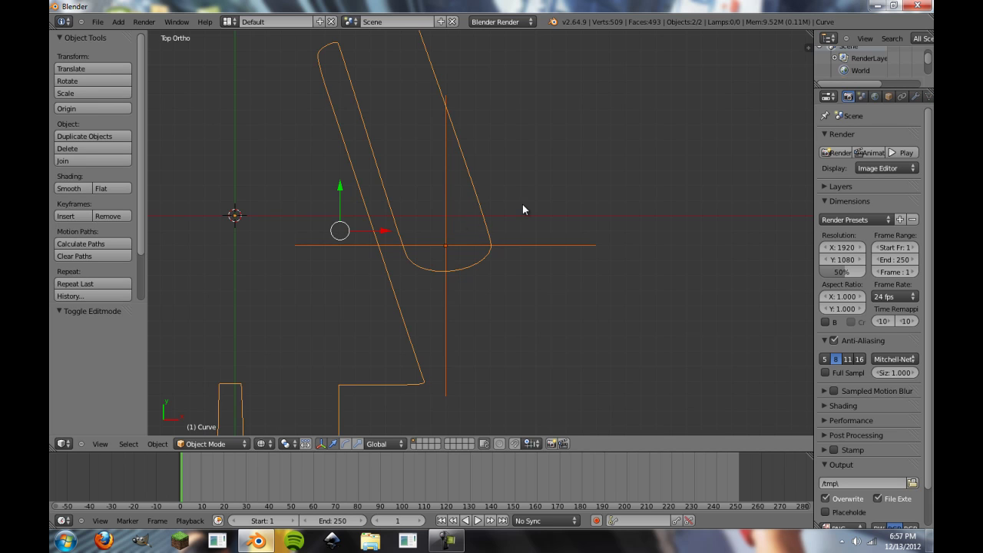
pyautogui.press('Tab')
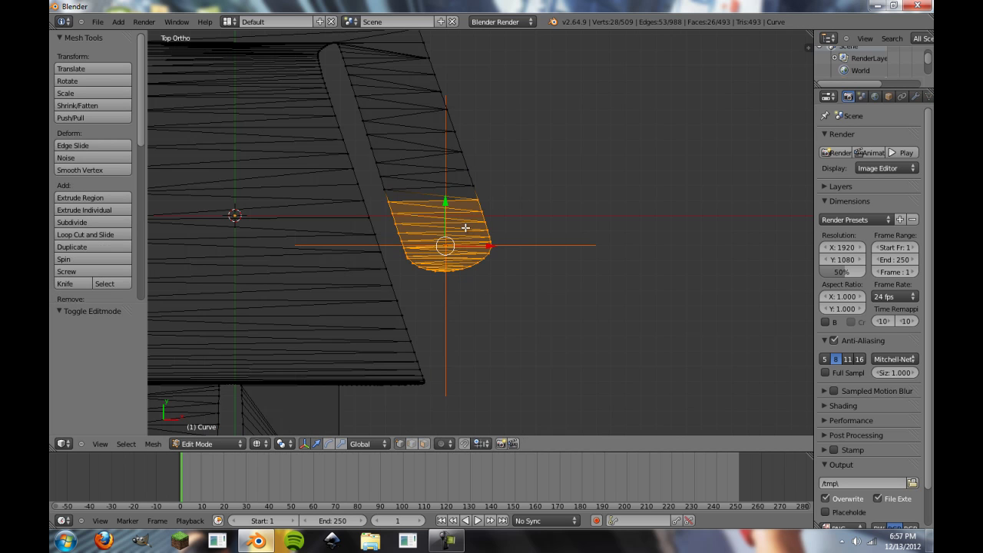
pyautogui.hotkey('ctrl', 'h')
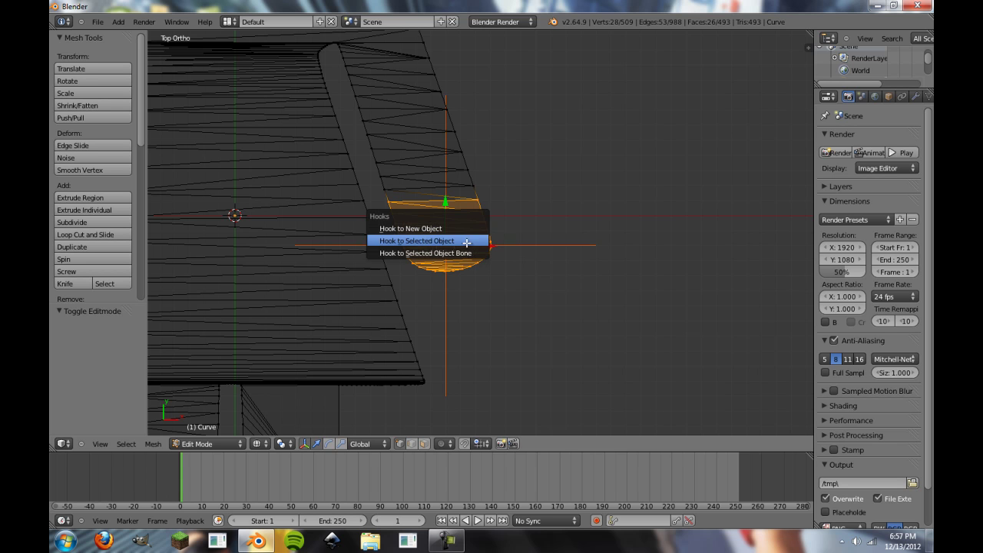
pyautogui.click(469, 241)
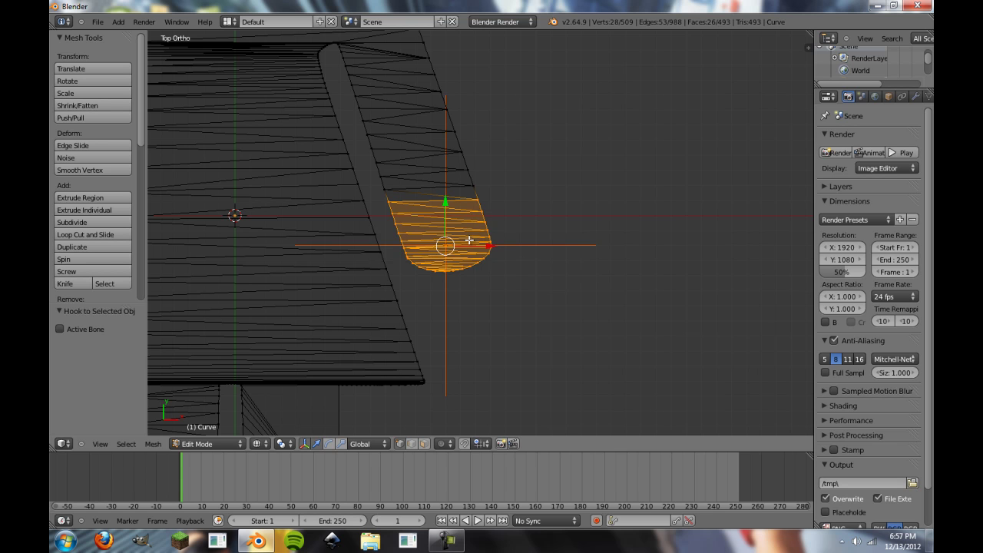
pyautogui.scroll(-5, 484, 240)
pyautogui.press('Tab')
# Step: Select only the empty and raise it about 2.11 units along Z to lift the hooked hand
pyautogui.scroll(3, 487, 240)
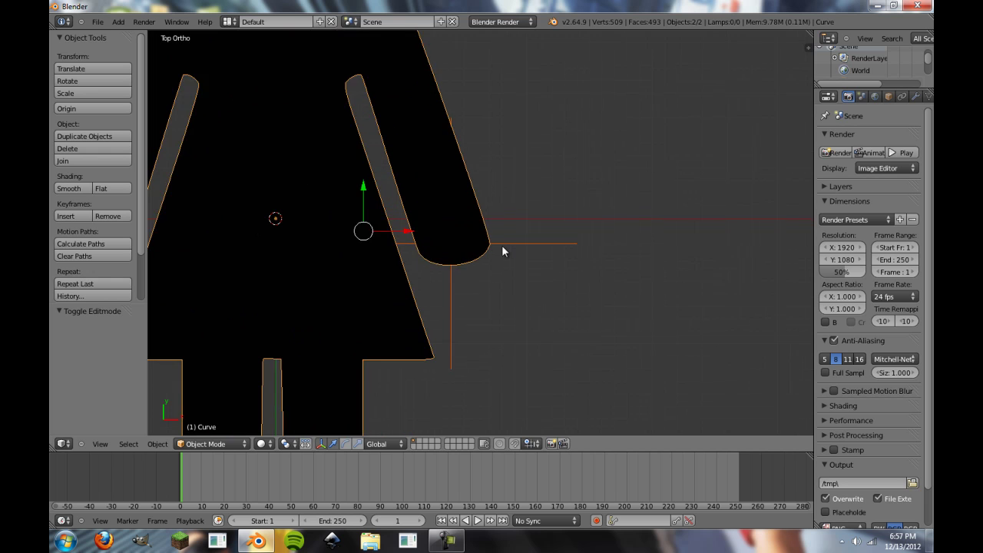
pyautogui.rightClick(530, 248)
pyautogui.moveTo(530, 248); pyautogui.dragTo(430, 277, button='middle')
pyautogui.scroll(-5, 421, 231)
pyautogui.press('g')
pyautogui.press('z')
pyautogui.click(492, 63)
# Step: Lower the empty by about 0.57 units along Z
pyautogui.moveTo(492, 63); pyautogui.dragTo(509, 295, button='middle')
pyautogui.scroll(3, 517, 285)
pyautogui.scroll(2, 450, 311)
pyautogui.scroll(-4, 450, 311)
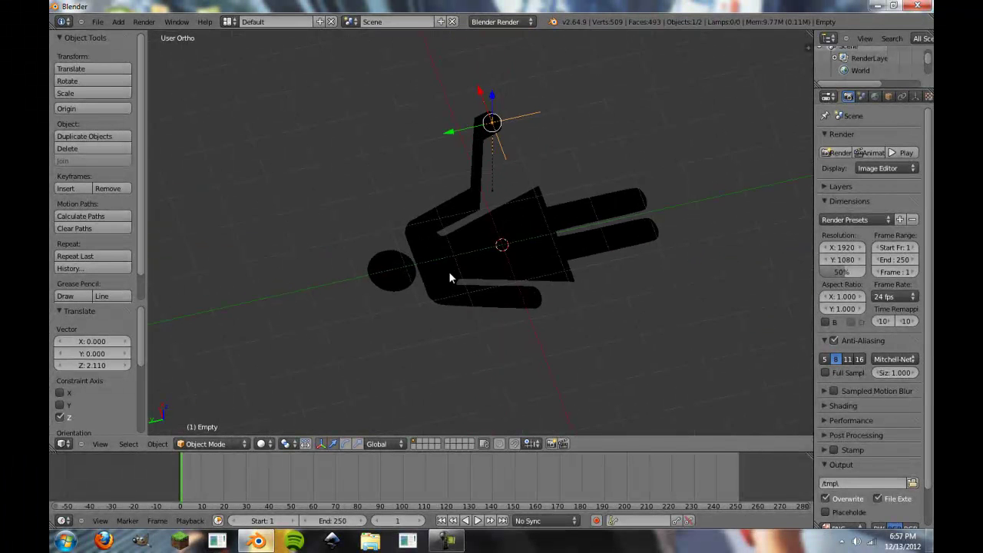
pyautogui.press('g')
pyautogui.press('z')
pyautogui.press('Escape')
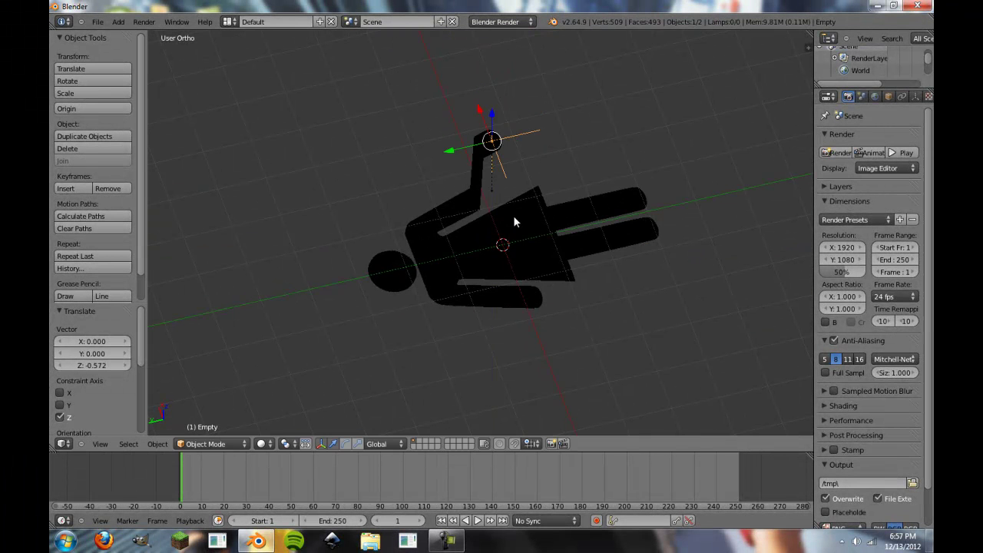
# Step: Try rotating the empty to test the hooked hand
pyautogui.scroll(3, 527, 213)
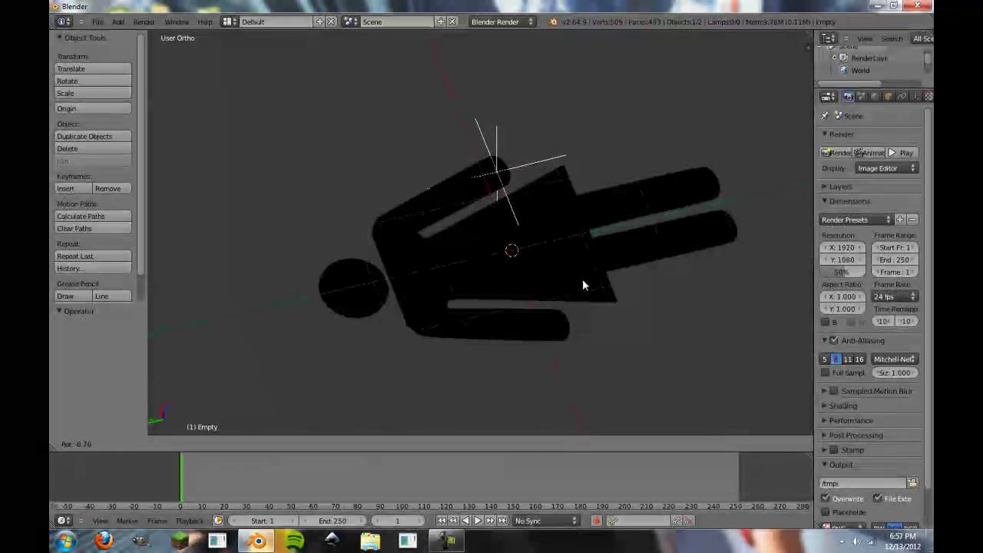
pyautogui.press('g')
pyautogui.press('Escape')
# Step: In the woman mesh's Edit Mode, select the two wrist vertices on either side of the arm and snap the 3D cursor to the selection
pyautogui.scroll(5, 535, 197)
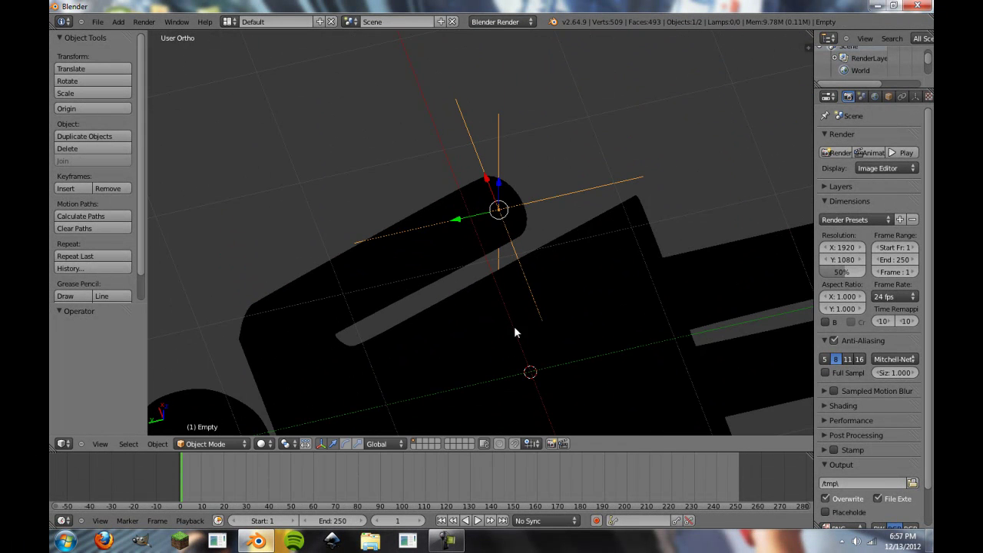
pyautogui.scroll(2, 480, 253)
pyautogui.rightClick(551, 218)
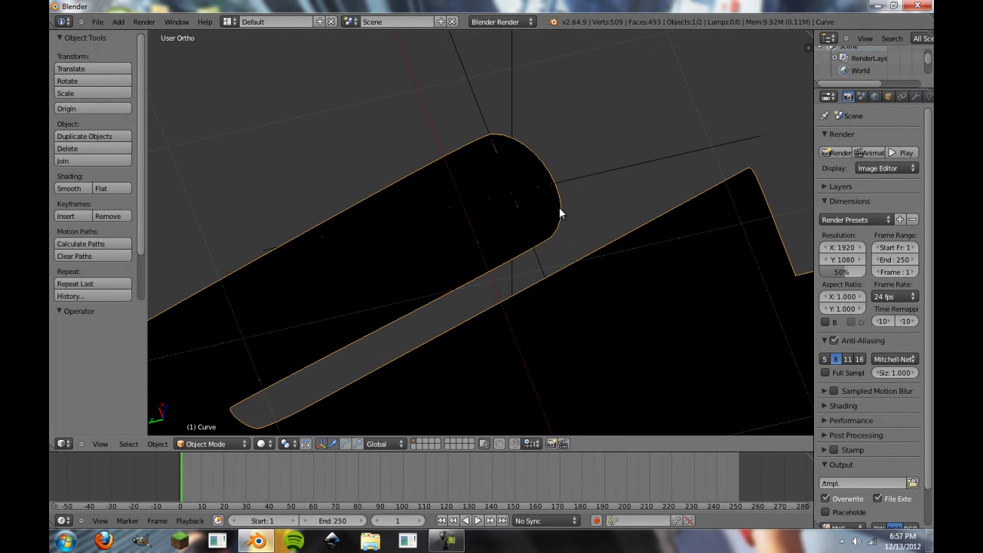
pyautogui.press('Tab')
pyautogui.moveTo(550, 217); pyautogui.dragTo(416, 255, button='middle')
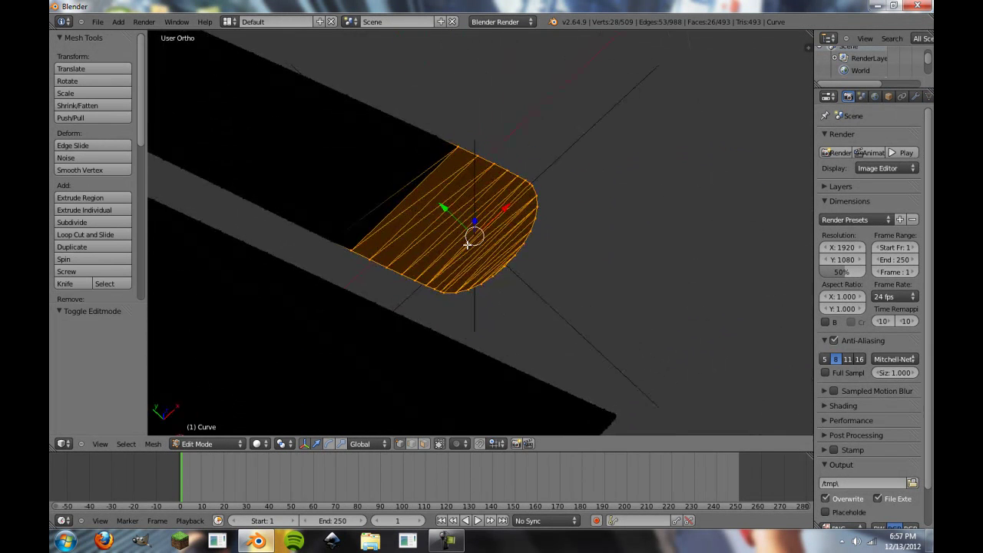
pyautogui.rightClick(352, 257)
pyautogui.keyDown('shift'); pyautogui.rightClick(452, 149); pyautogui.keyUp('shift')
pyautogui.hotkey('shift', 's')
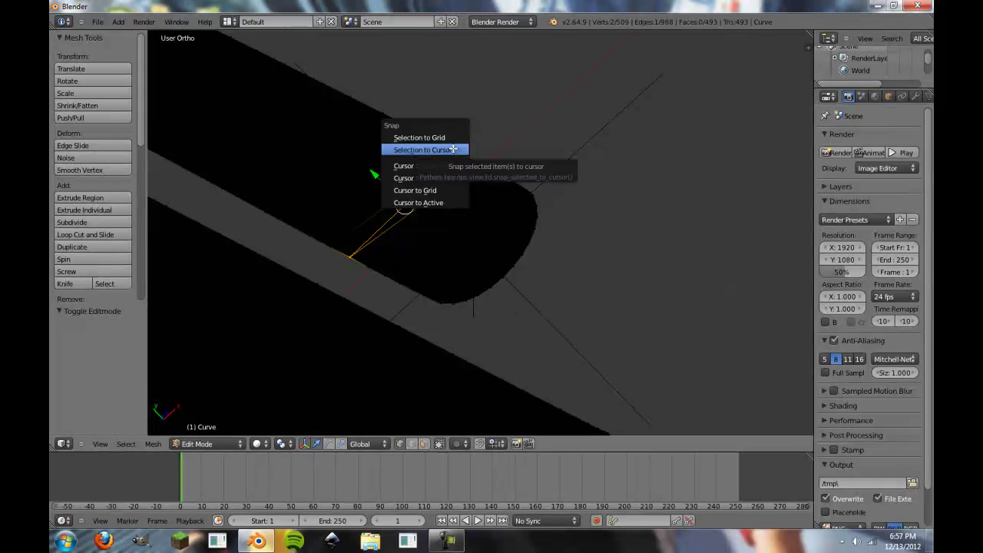
pyautogui.click(456, 165)
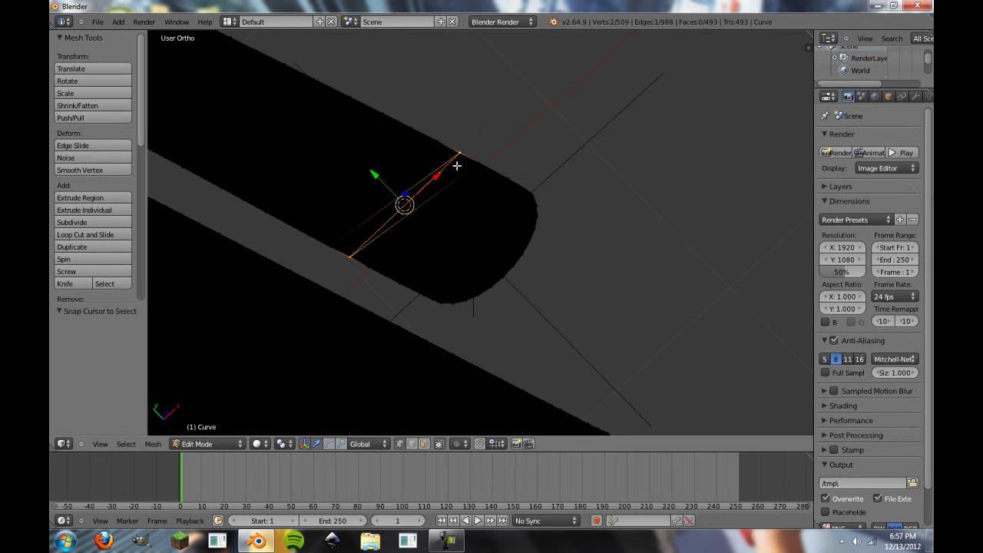
# Step: Return to Object Mode and remove the Hook-Empty modifier from the woman mesh
pyautogui.press('Tab')
pyautogui.rightClick(528, 209)
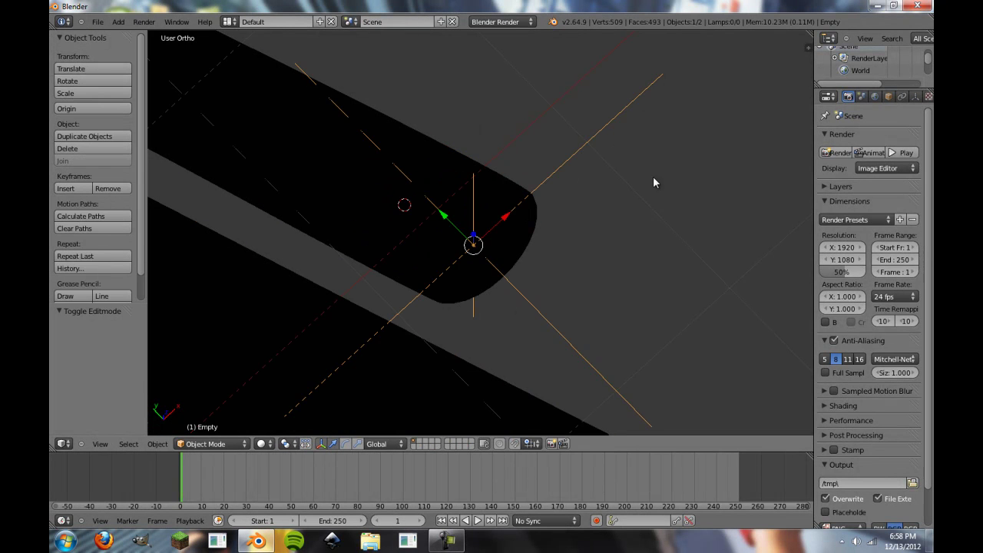
pyautogui.rightClick(468, 176)
pyautogui.click(915, 96)
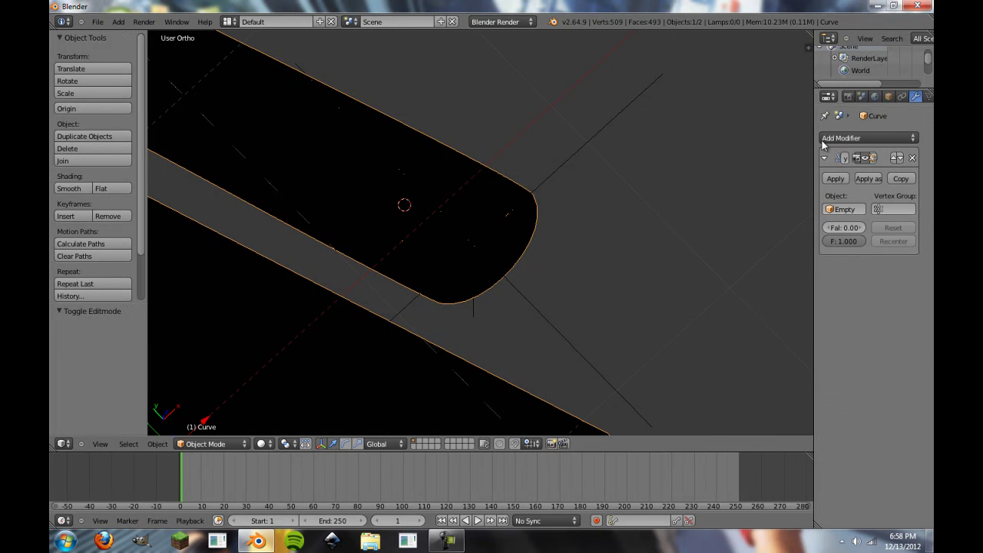
pyautogui.click(912, 158)
# Step: Select the empty and snap it to the 3D cursor at the wrist
pyautogui.rightClick(561, 186)
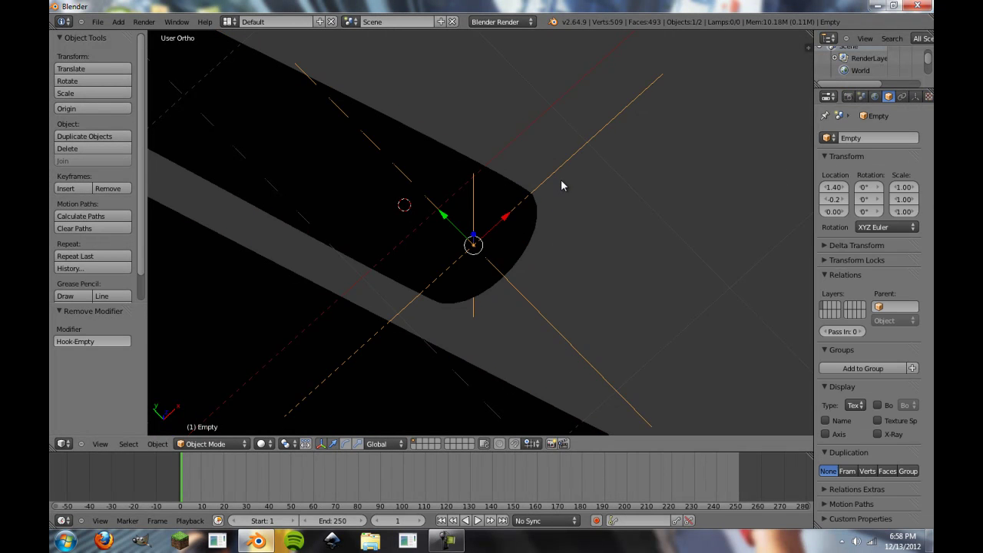
pyautogui.hotkey('shift', 's')
pyautogui.click(493, 211)
# Step: In the woman mesh's Edit Mode with wireframe display, circle-select all the hand vertices below the wrist from the top view
pyautogui.rightClick(497, 218)
pyautogui.press('Tab')
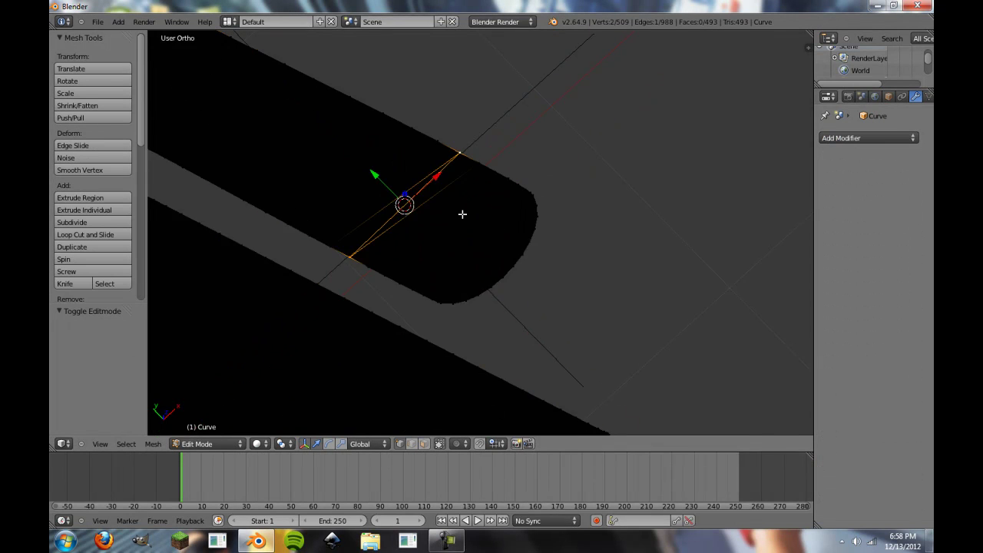
pyautogui.press('z')
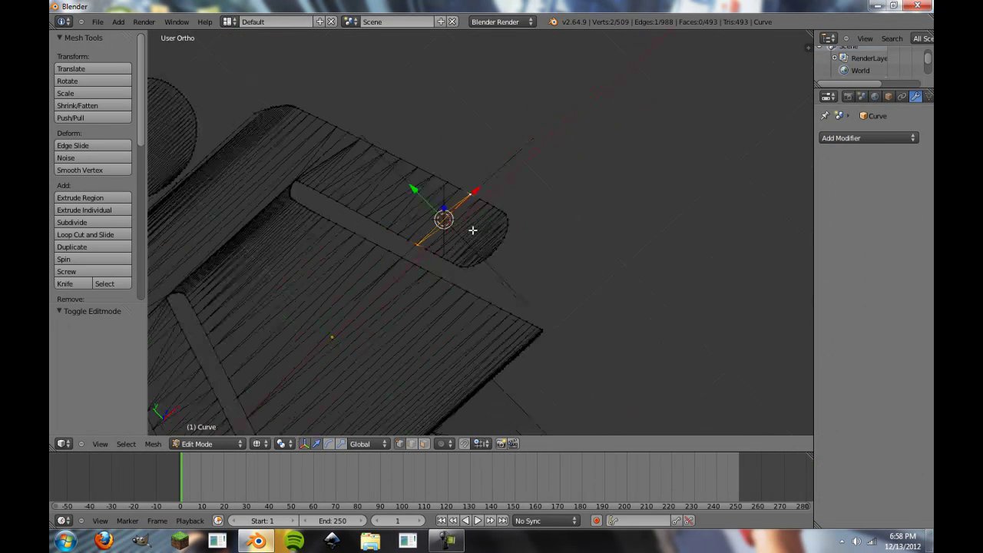
pyautogui.press('KP_7')
pyautogui.press('c')
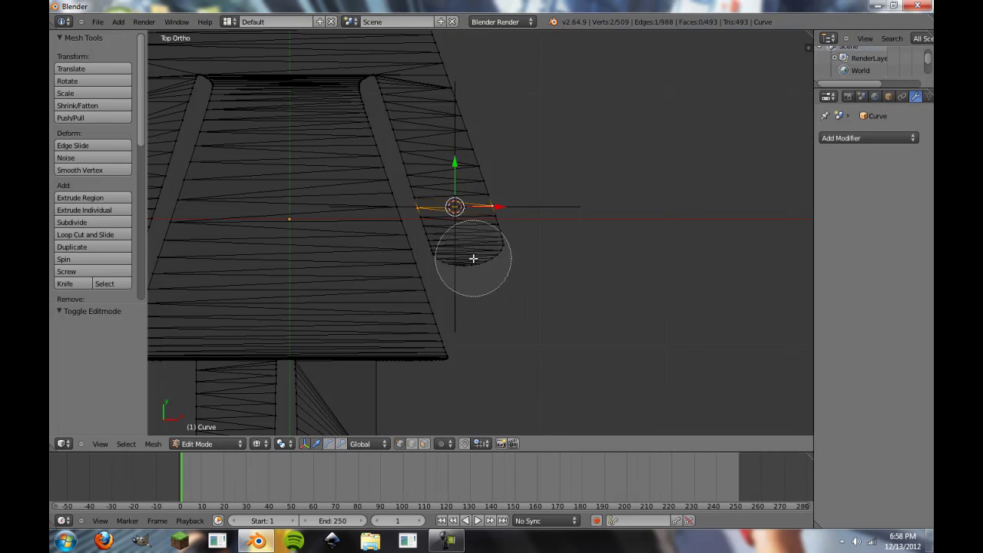
pyautogui.moveTo(469, 256)
pyautogui.mouseDown()
pyautogui.moveTo(465, 240)
pyautogui.moveTo(439, 231)
pyautogui.moveTo(461, 241)
pyautogui.mouseUp()
pyautogui.press('Escape')
pyautogui.scroll(1, 466, 253)
pyautogui.press('c')
pyautogui.press('Escape')
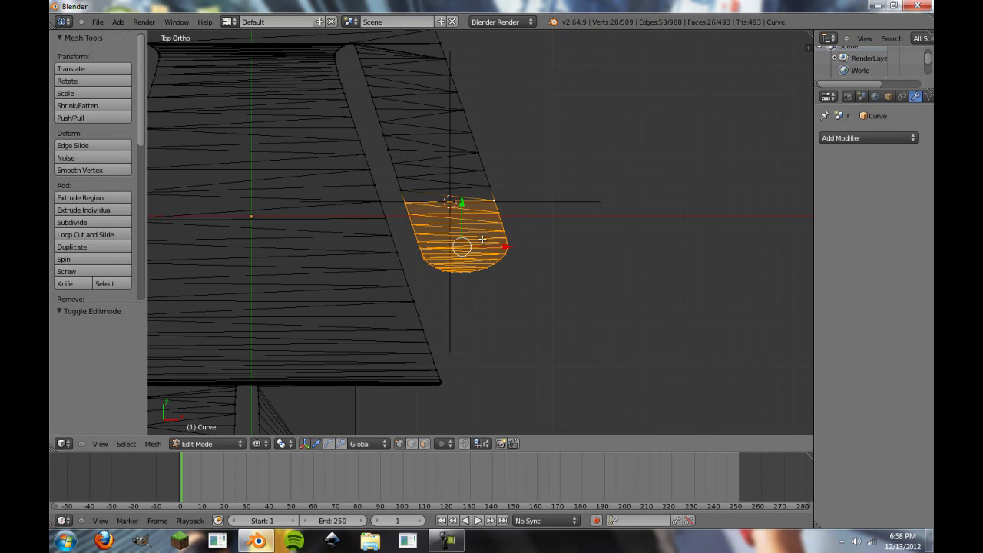
# Step: Select the empty together with the woman mesh as active object, and hook the hand vertices to it with Hook to Selected Object
pyautogui.press('Tab')
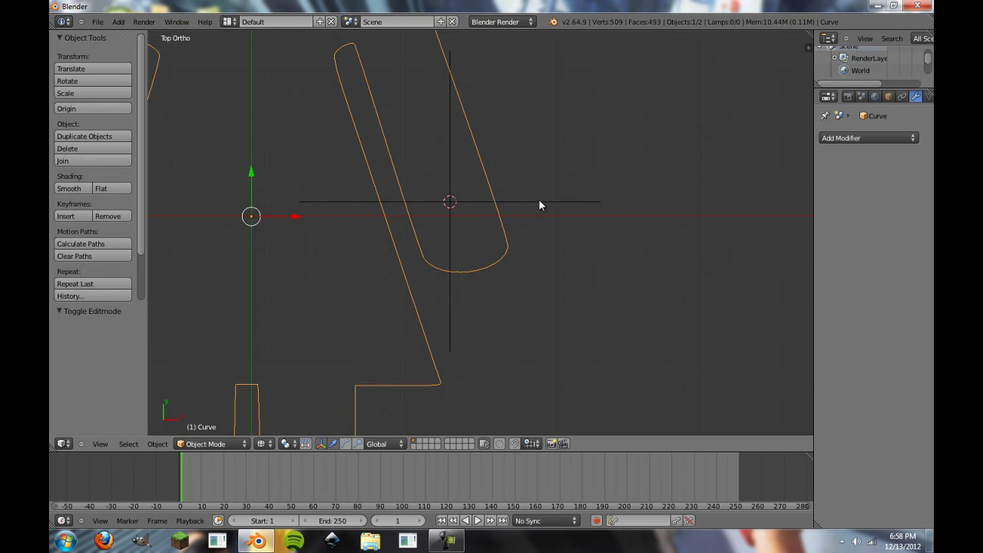
pyautogui.rightClick(540, 203)
pyautogui.keyDown('shift'); pyautogui.rightClick(505, 215); pyautogui.keyUp('shift')
pyautogui.press('Tab')
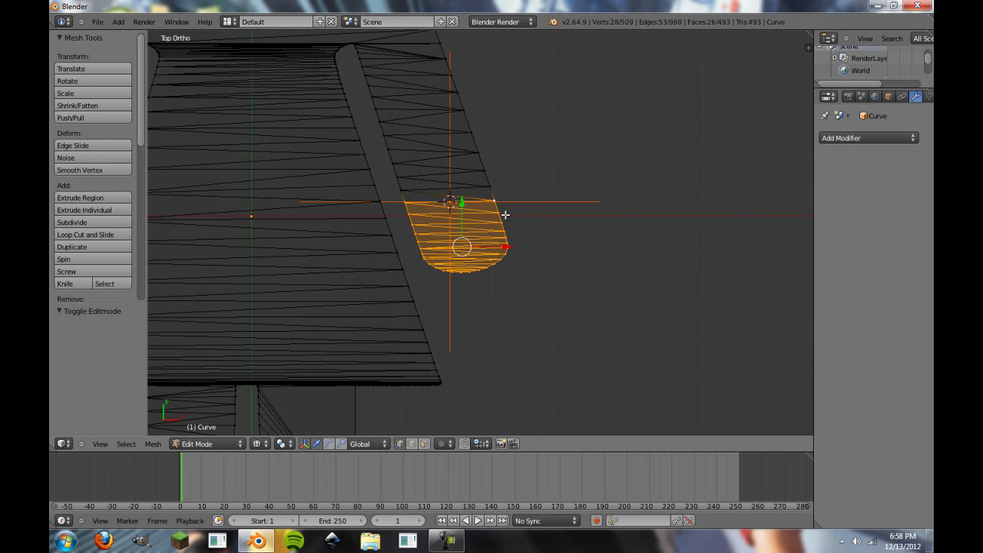
pyautogui.hotkey('ctrl', 'h')
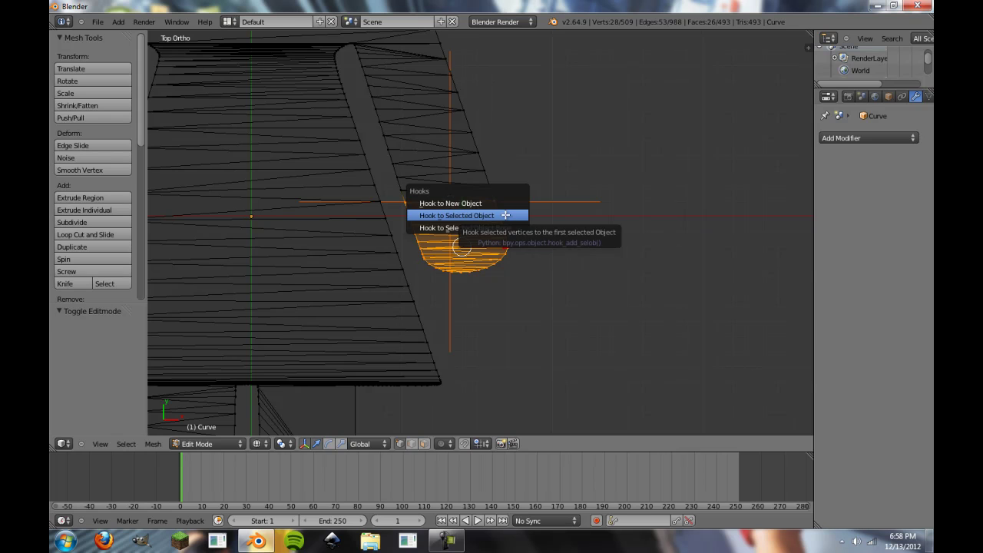
pyautogui.click(505, 215)
# Step: In Object Mode with solid display, try rotating only the empty about the global X axis to test the hooked hand
pyautogui.press('Tab')
pyautogui.rightClick(544, 204)
pyautogui.moveTo(544, 205)
pyautogui.mouseDown(button='middle')
pyautogui.moveTo(443, 269)
pyautogui.moveTo(472, 263)
pyautogui.moveTo(504, 297)
pyautogui.moveTo(555, 265)
pyautogui.mouseUp(button='middle')
pyautogui.press('z')
pyautogui.press('r')
pyautogui.press('x')
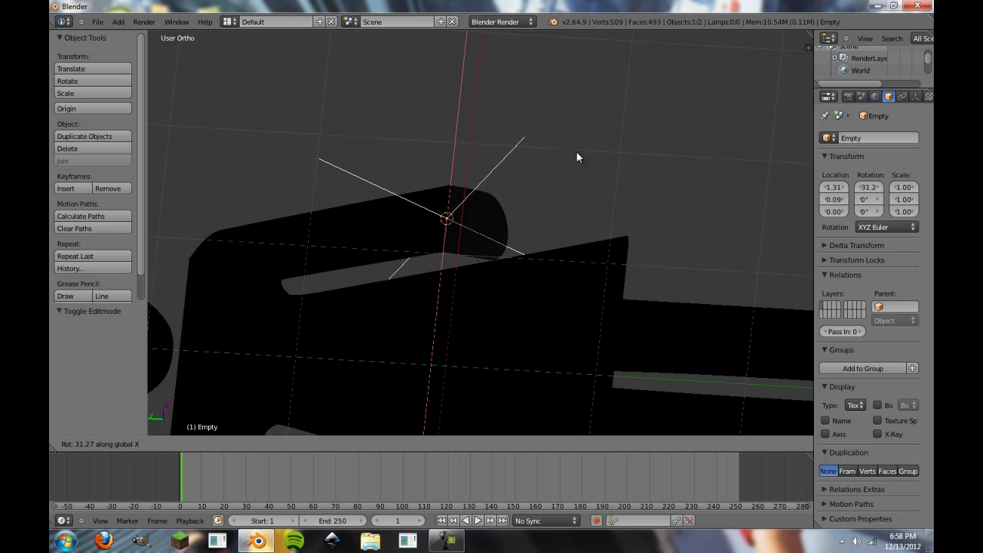
pyautogui.rightClick(586, 210)
# Step: Select the woman mesh and switch it to Weight Paint mode
pyautogui.moveTo(586, 210); pyautogui.dragTo(480, 215, button='middle')
pyautogui.scroll(3, 499, 201)
pyautogui.rightClick(567, 178)
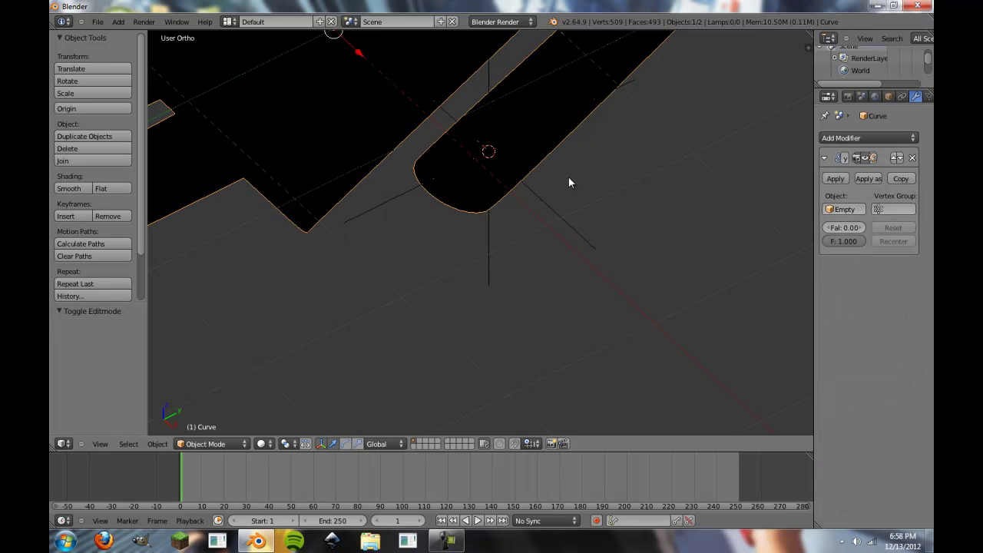
pyautogui.keyDown('shift'); pyautogui.moveTo(568, 177); pyautogui.dragTo(510, 317, button='middle'); pyautogui.keyUp('shift')
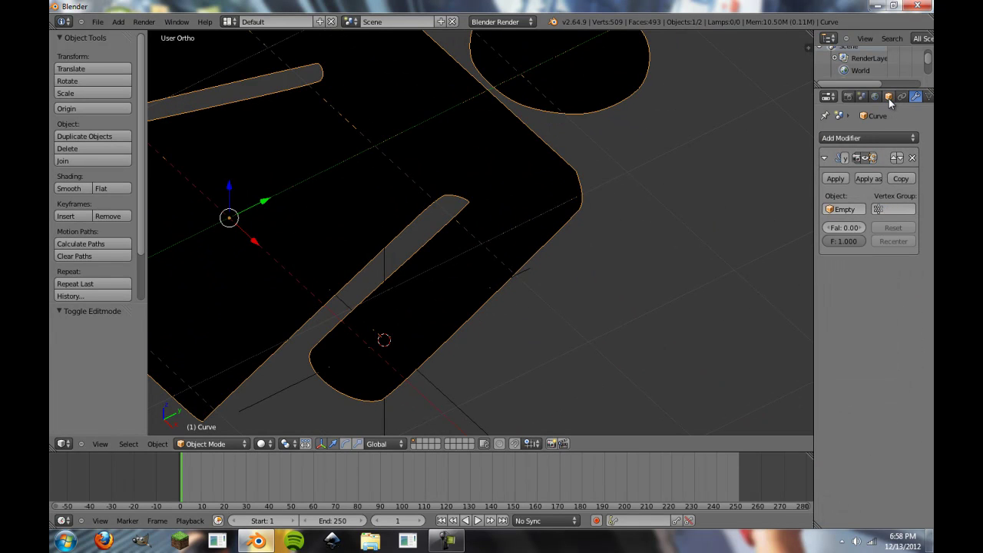
pyautogui.click(207, 444)
pyautogui.click(188, 364)
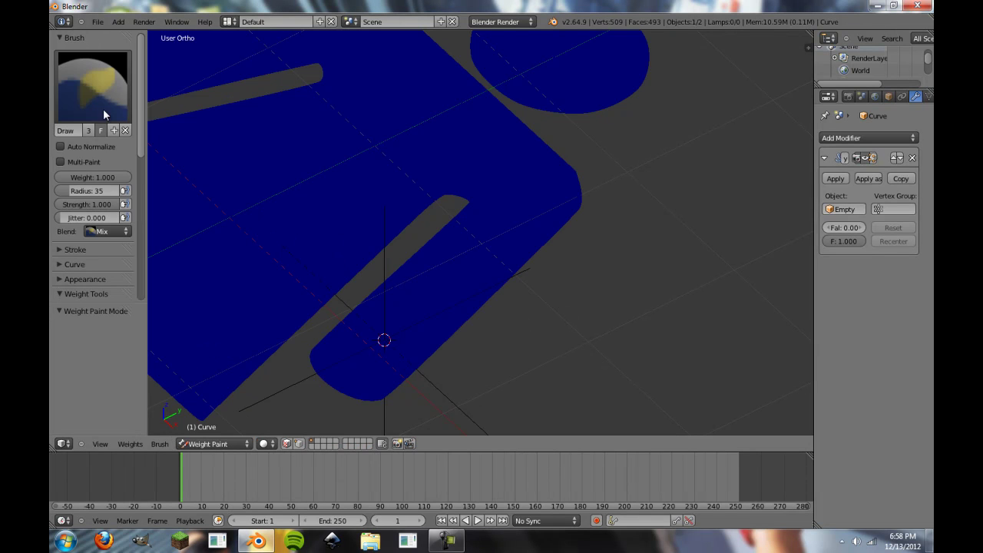
# Step: Try painting weight over the hand with the Draw brush
pyautogui.moveTo(389, 376)
pyautogui.mouseDown()
pyautogui.moveTo(372, 399)
pyautogui.moveTo(404, 342)
pyautogui.moveTo(426, 402)
pyautogui.moveTo(415, 351)
pyautogui.moveTo(373, 329)
pyautogui.mouseUp()
pyautogui.hotkey('ctrl', 'Tab')
pyautogui.rightClick(383, 340)
pyautogui.rightClick(393, 352)
pyautogui.hotkey('ctrl', 'Tab')
pyautogui.hotkey('ctrl', 'z')
# Step: Choose the Add brush and paint weight over the hand up to the wrist
pyautogui.click(90, 104)
pyautogui.click(91, 174)
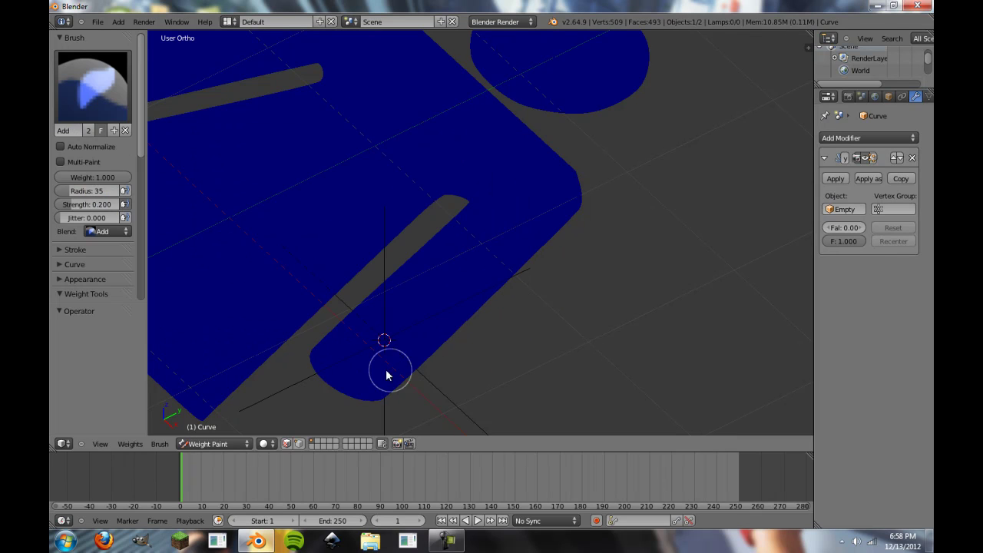
pyautogui.moveTo(387, 373)
pyautogui.mouseDown()
pyautogui.moveTo(392, 357)
pyautogui.moveTo(333, 335)
pyautogui.moveTo(382, 386)
pyautogui.moveTo(337, 343)
pyautogui.moveTo(340, 350)
pyautogui.moveTo(400, 329)
pyautogui.moveTo(384, 330)
pyautogui.mouseUp()
pyautogui.hotkey('ctrl', 'z')
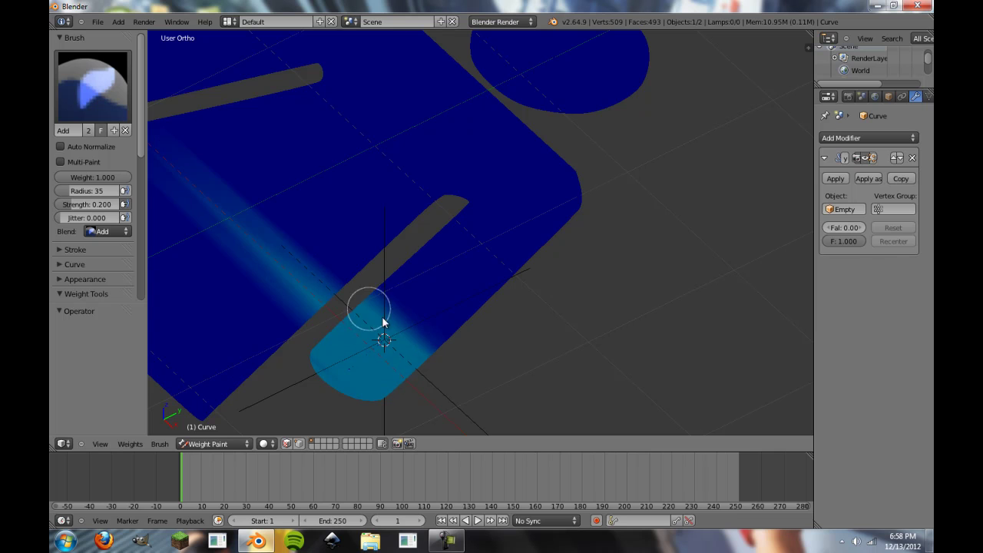
# Step: Return to Object Mode with only the empty selected, and show the whole figure in the top view
pyautogui.hotkey('ctrl', 'Tab')
pyautogui.rightClick(383, 339)
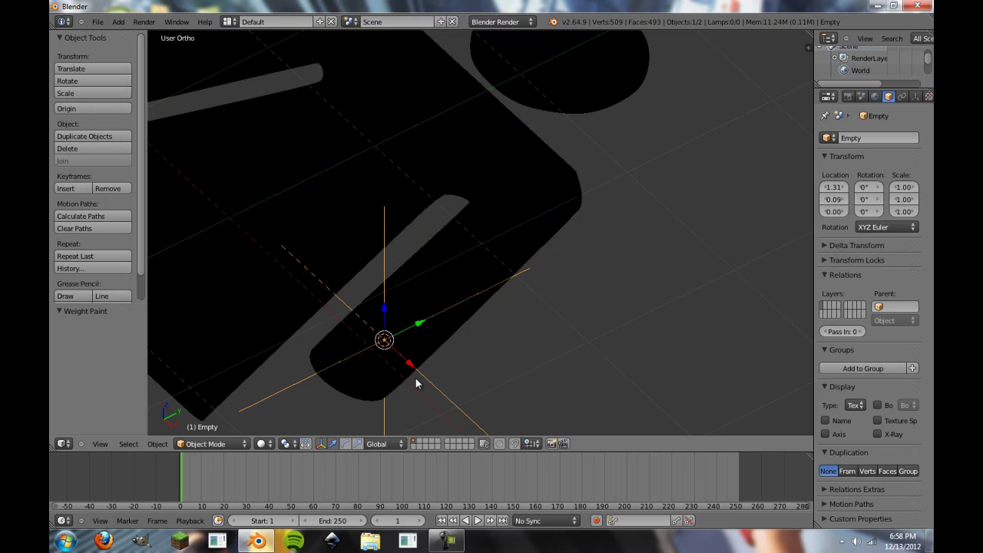
pyautogui.scroll(-5, 416, 378)
pyautogui.moveTo(348, 230); pyautogui.dragTo(593, 288, button='middle')
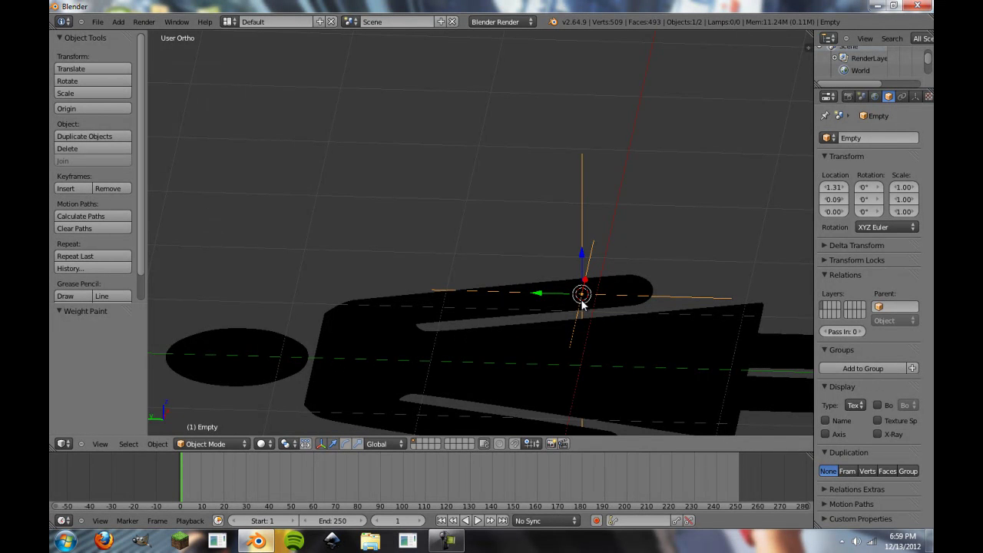
pyautogui.moveTo(476, 340); pyautogui.dragTo(483, 232, button='middle')
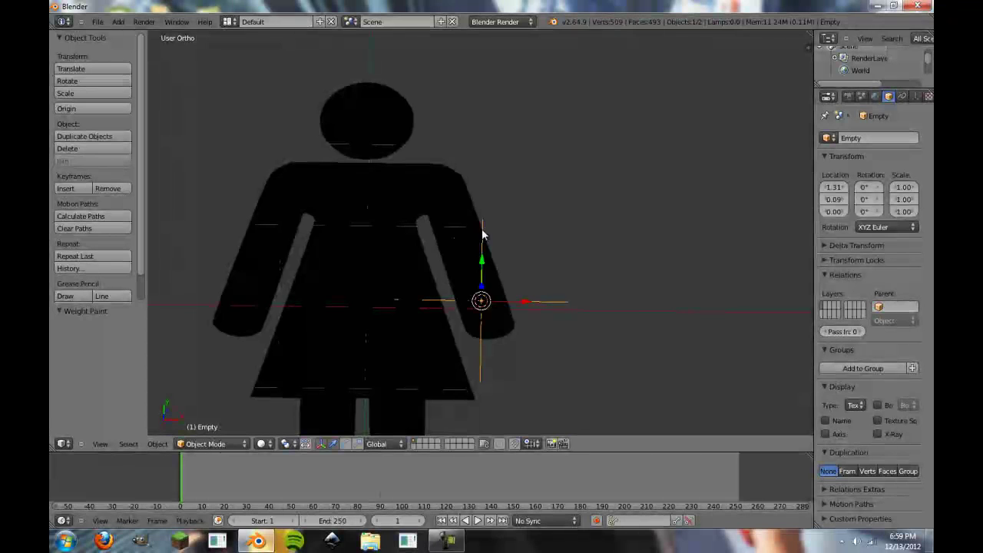
pyautogui.scroll(-2, 483, 232)
pyautogui.moveTo(453, 198); pyautogui.dragTo(466, 283, button='middle')
pyautogui.moveTo(433, 236); pyautogui.dragTo(463, 138, button='middle')
pyautogui.press('KP_7')
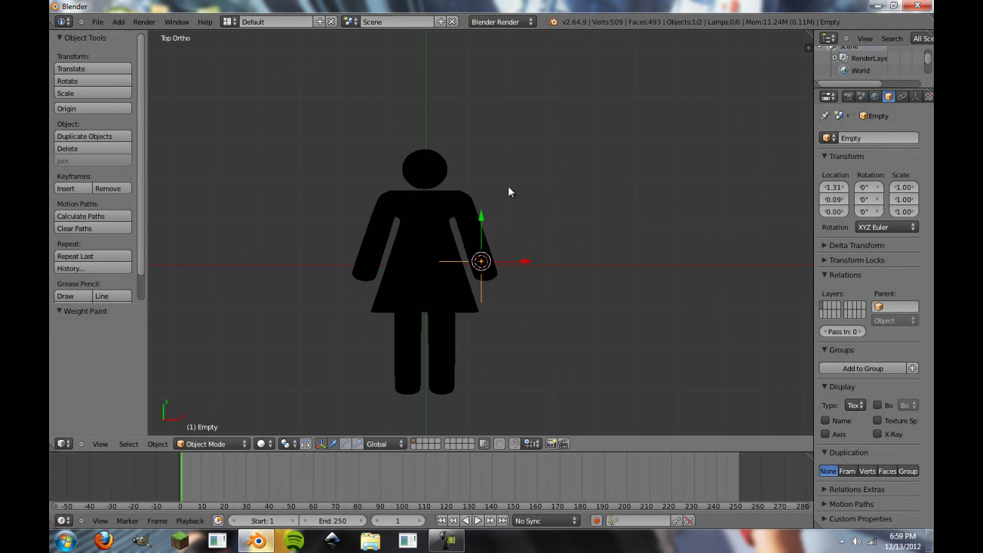